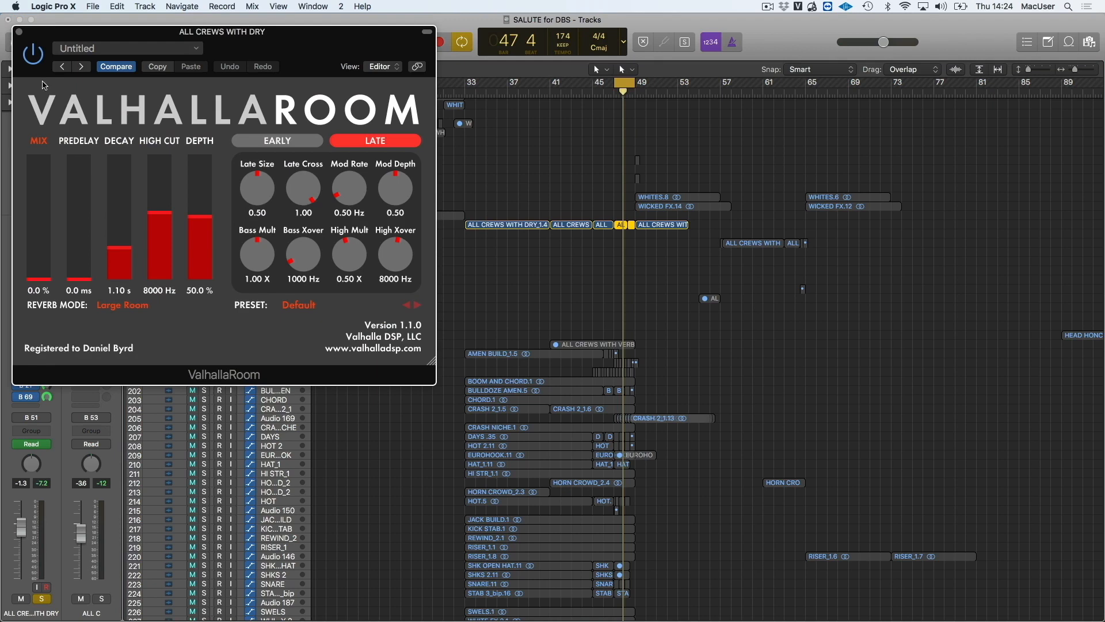
Close the ValhallaRoom reverb and display the Bus 61 return channel, Aux 55, beside the ALL CREWS WITH DRY strip
click(19, 32)
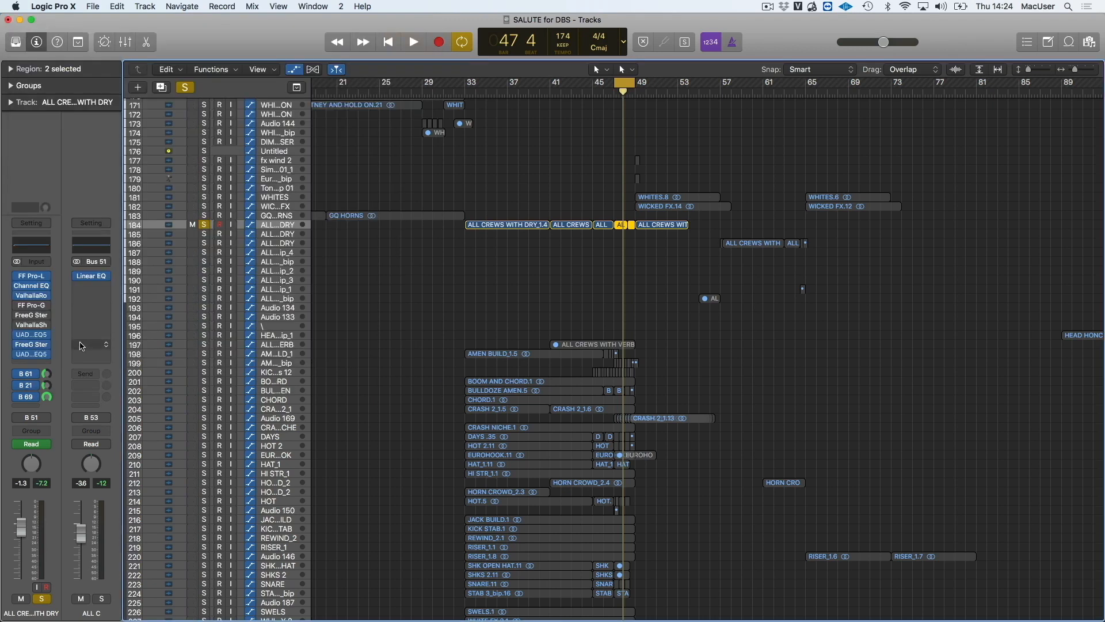
click(28, 383)
click(26, 374)
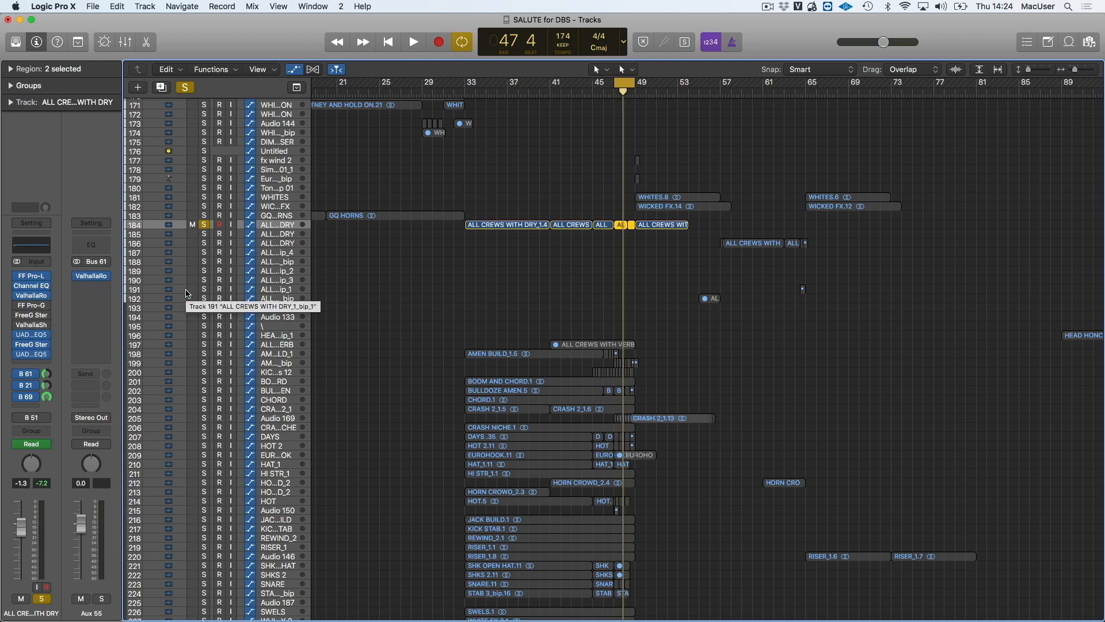
Deselect the regions and audition the soloed ALL CREWS WITH DRY track from bar 47
click(381, 283)
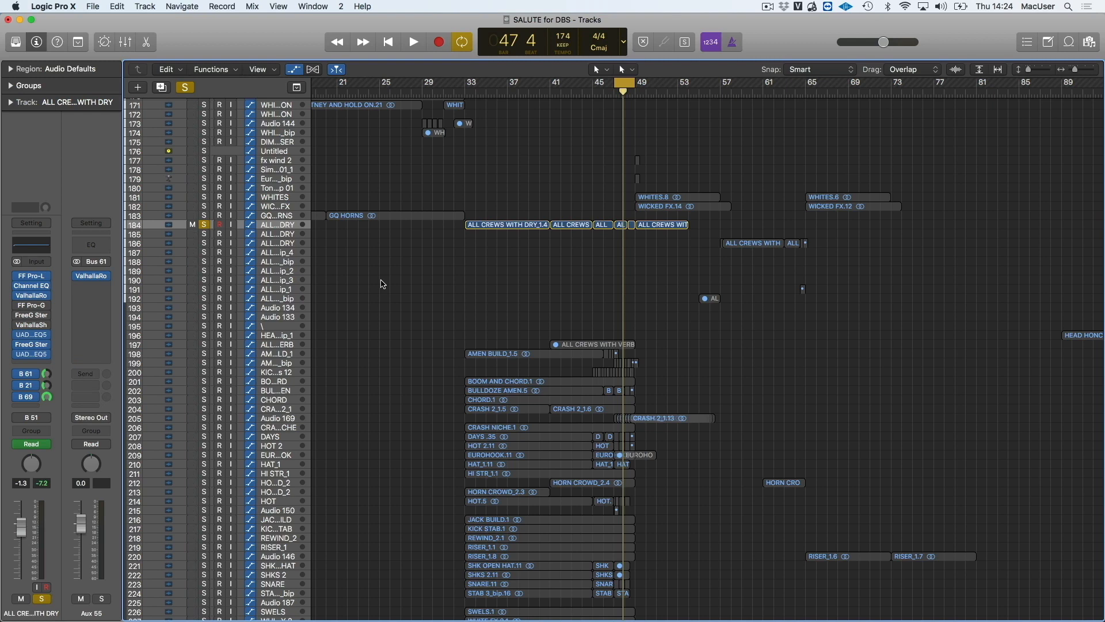
key(space)
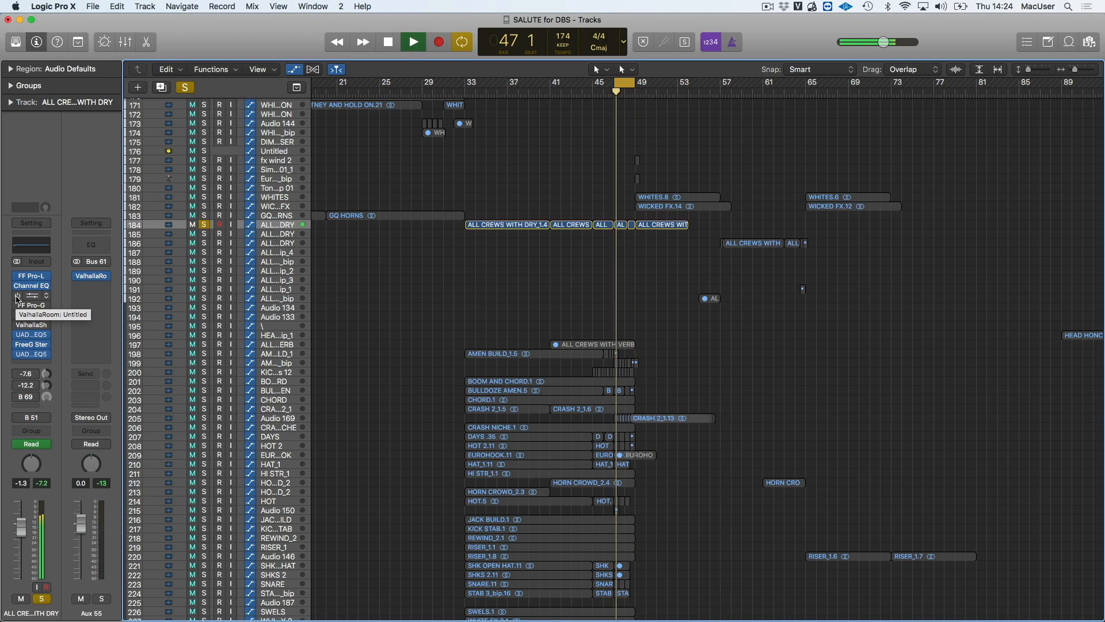
key(space)
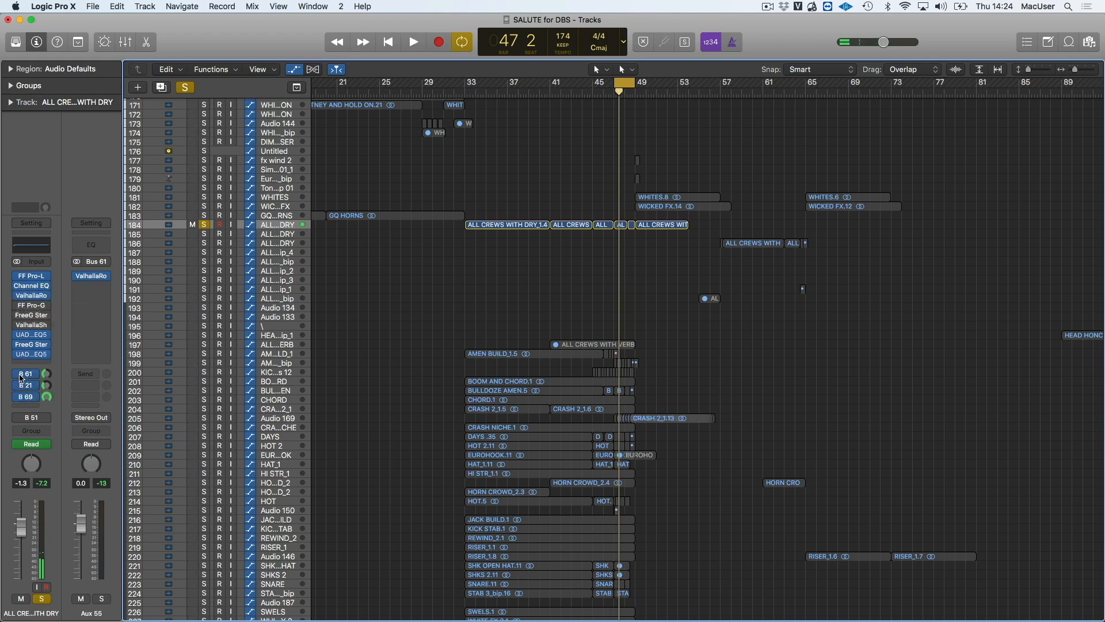
Set the cycle range to bars 33 to 49 over the ALL CREWS WITH DRY regions on track 184
key(super+Right)
key(super+Right)
key(super+Right)
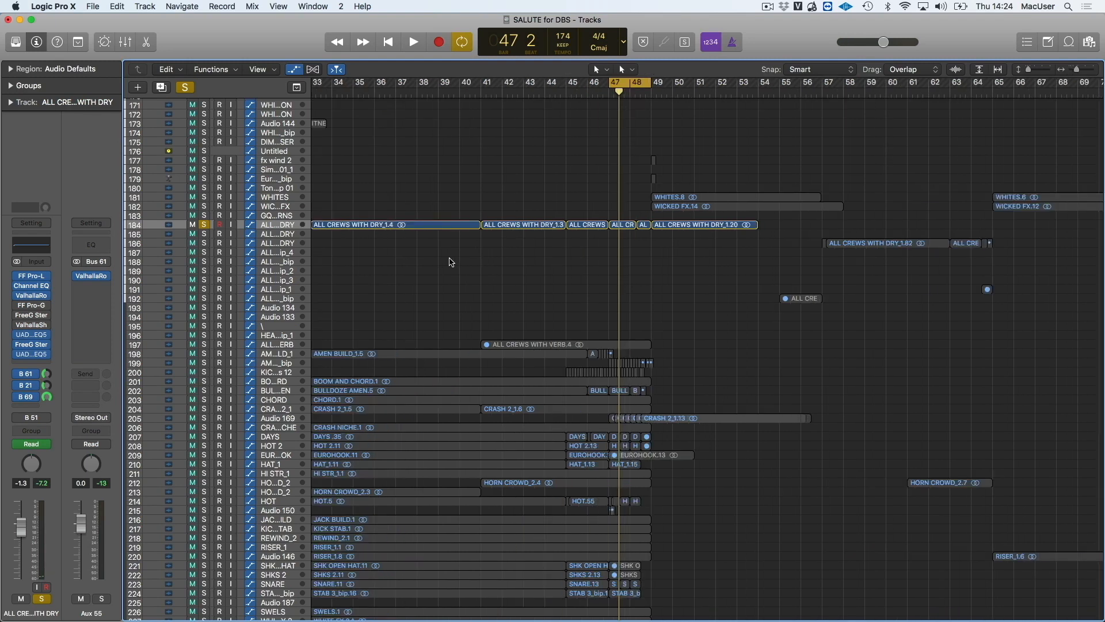
key(super+Down)
key(super+Down)
key(super+Down)
key(super+Down)
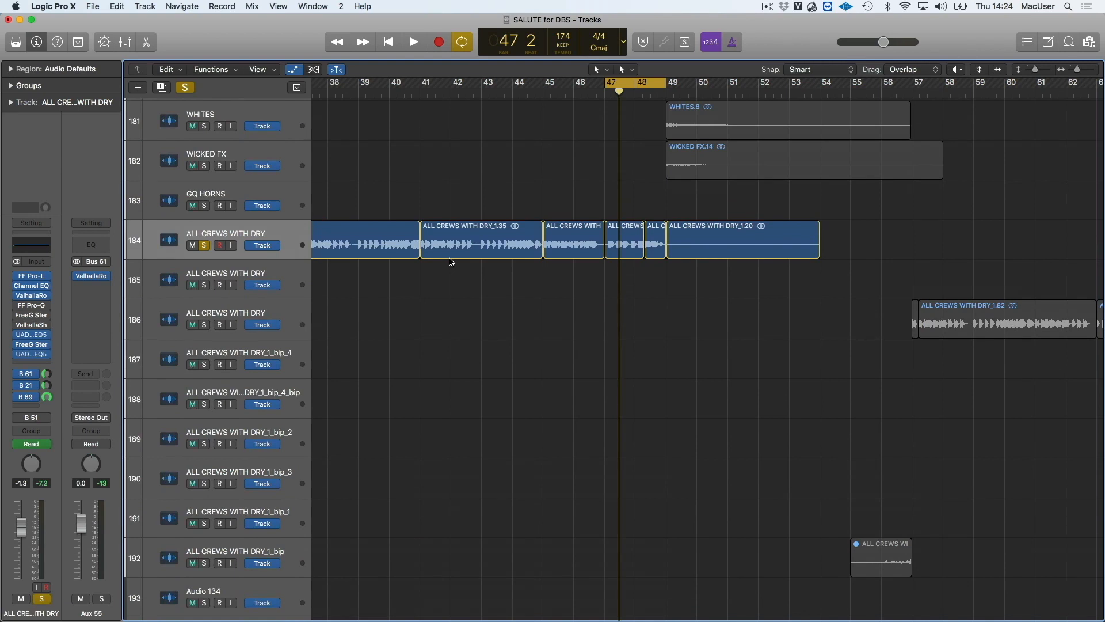
scroll(451, 263, left, 2)
key(super+Left)
key(super+Left)
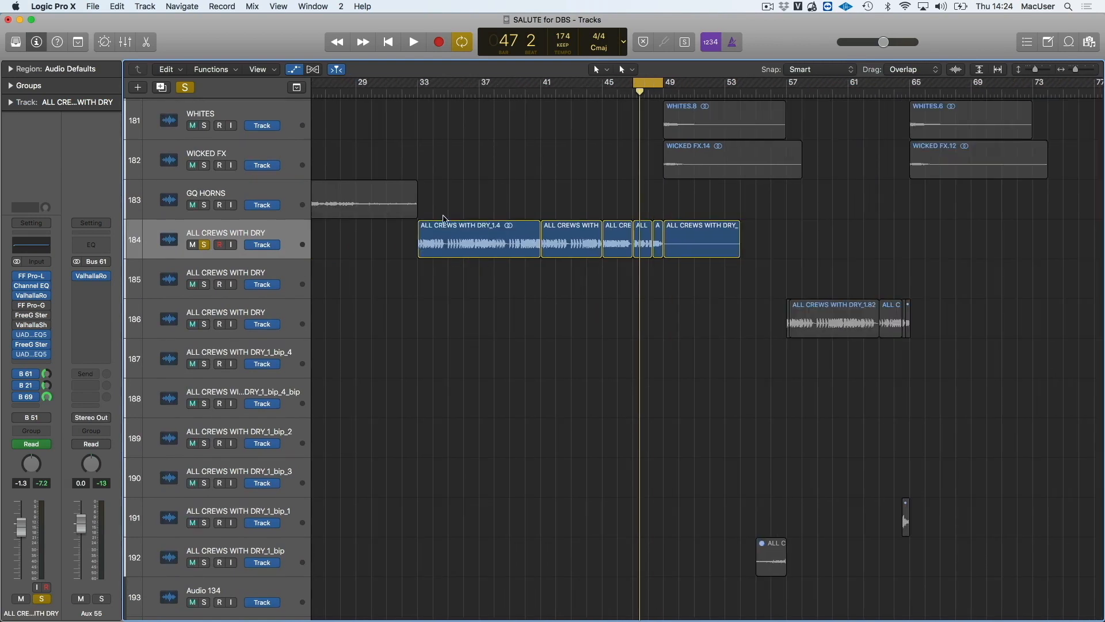
drag(412, 84, 663, 86)
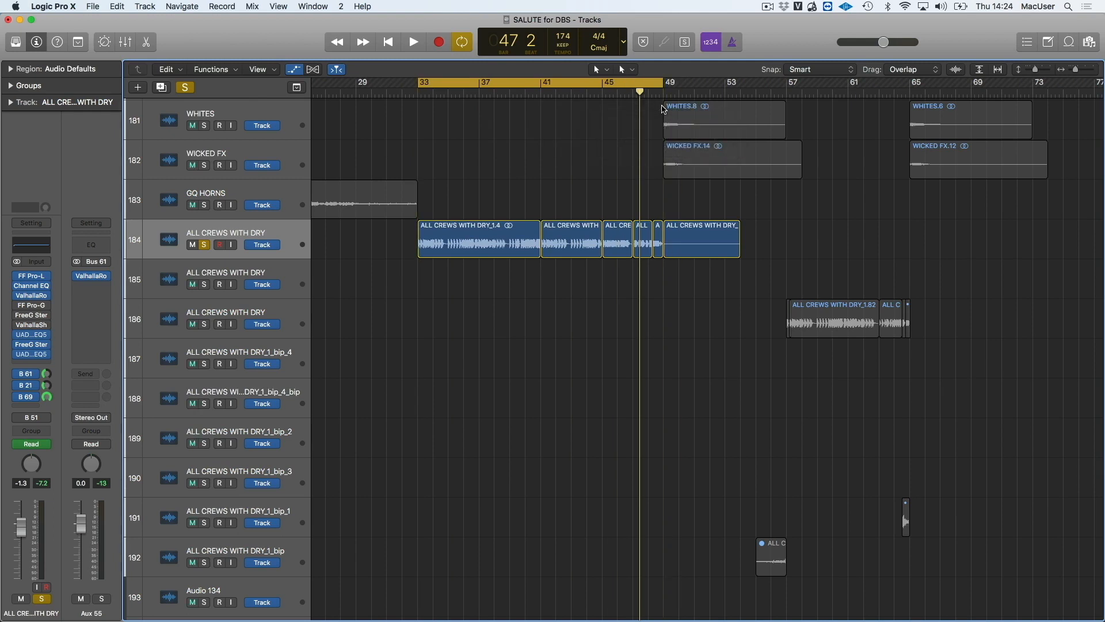
Cycle bars 47 to 49 and compare the ALL CREWS WITH DRY track in the full mix and soloed
click(205, 245)
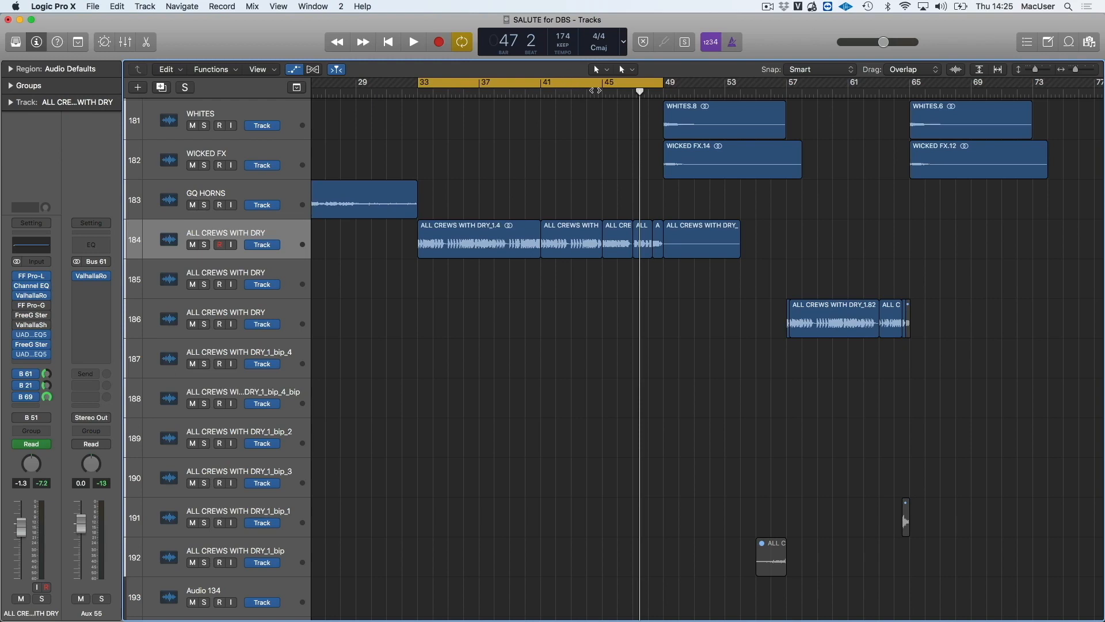
drag(639, 82, 663, 82)
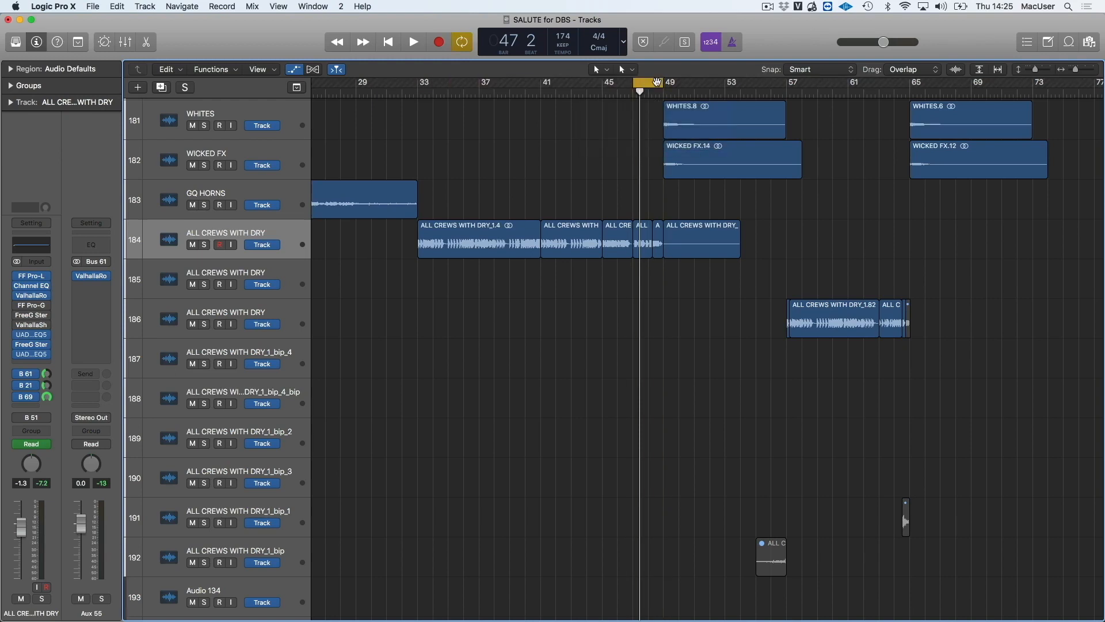
key(space)
click(204, 245)
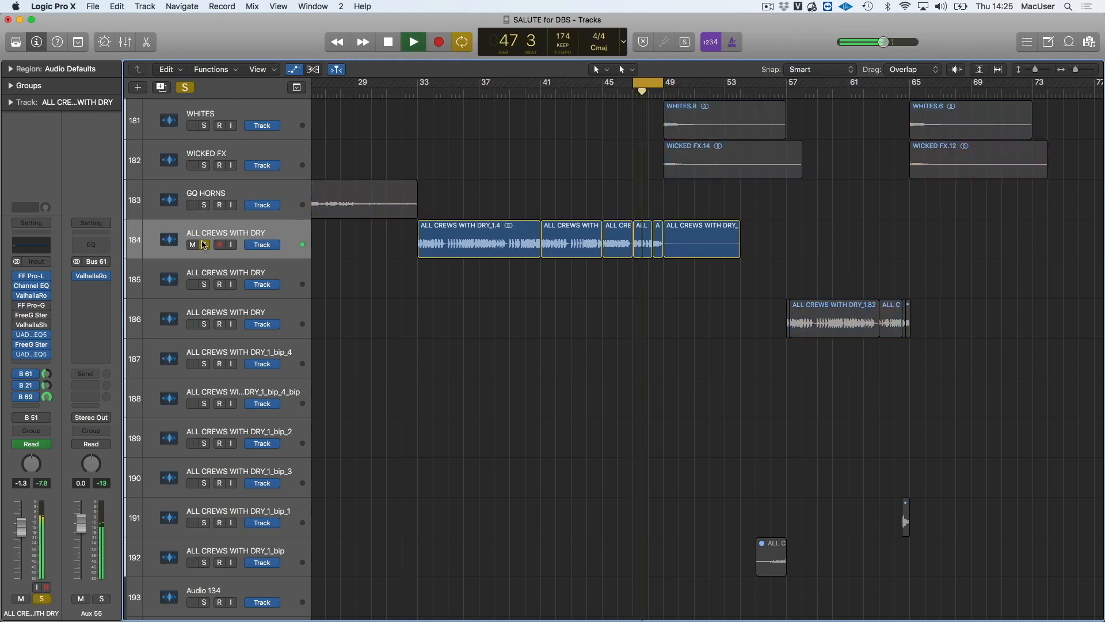
key(space)
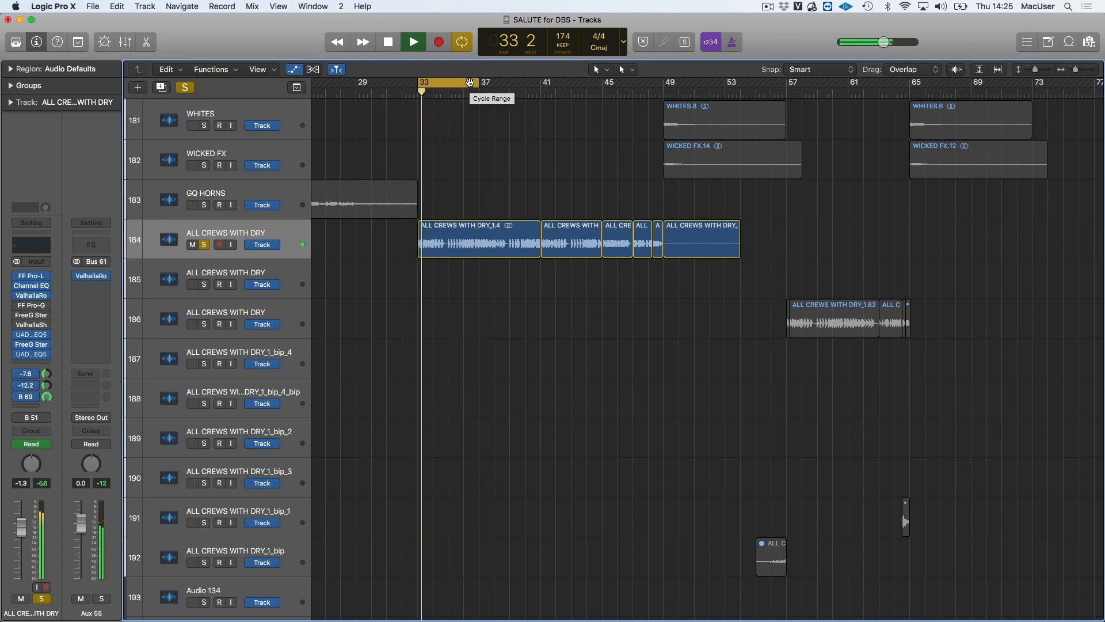
Stop the looped playback with cycling off and unsolo the ALL CREWS WITH DRY track
click(463, 83)
key(space)
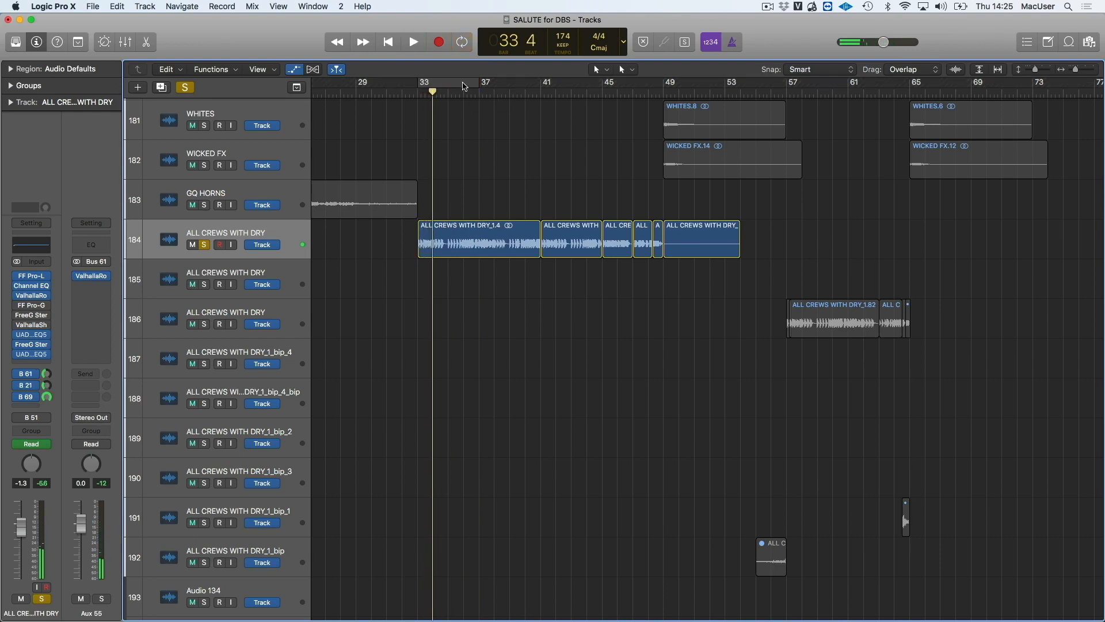
click(209, 244)
Examine the FF Pro-L limiter on the ALL CREWS WITH DRY track during playback from bar 33 and close it
scroll(461, 269, down, 1)
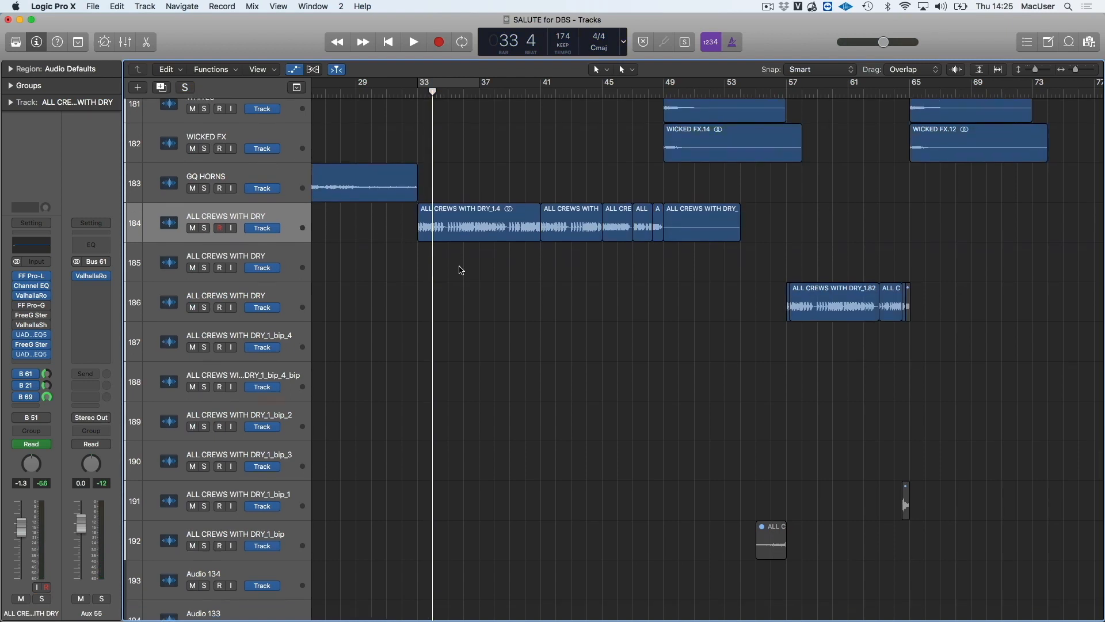
key(super+Left)
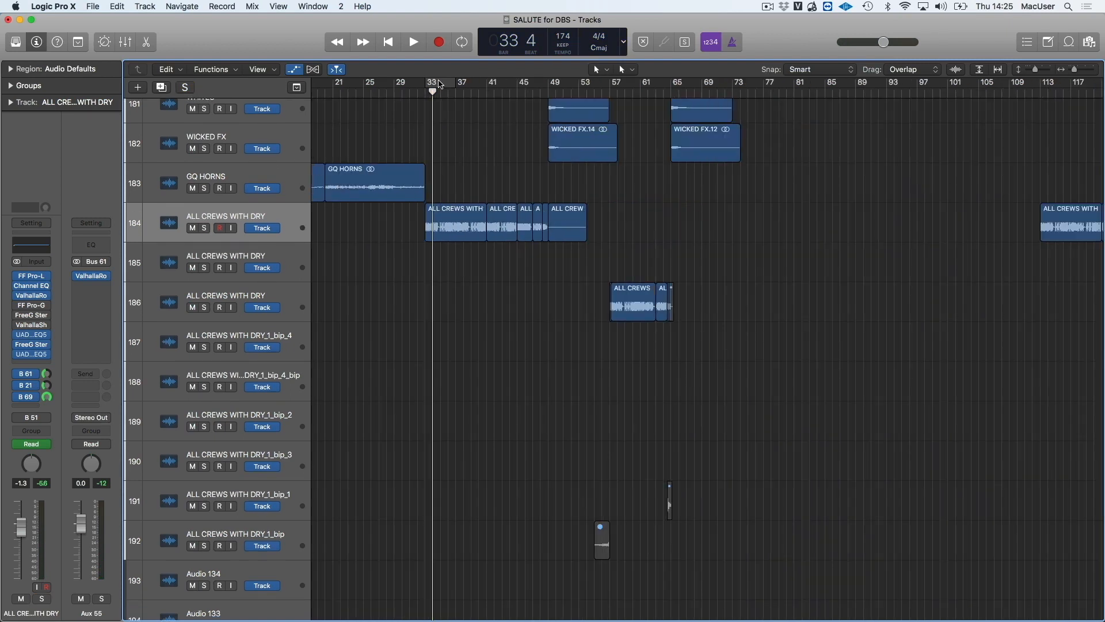
click(34, 274)
key(space)
drag(69, 35, 564, 137)
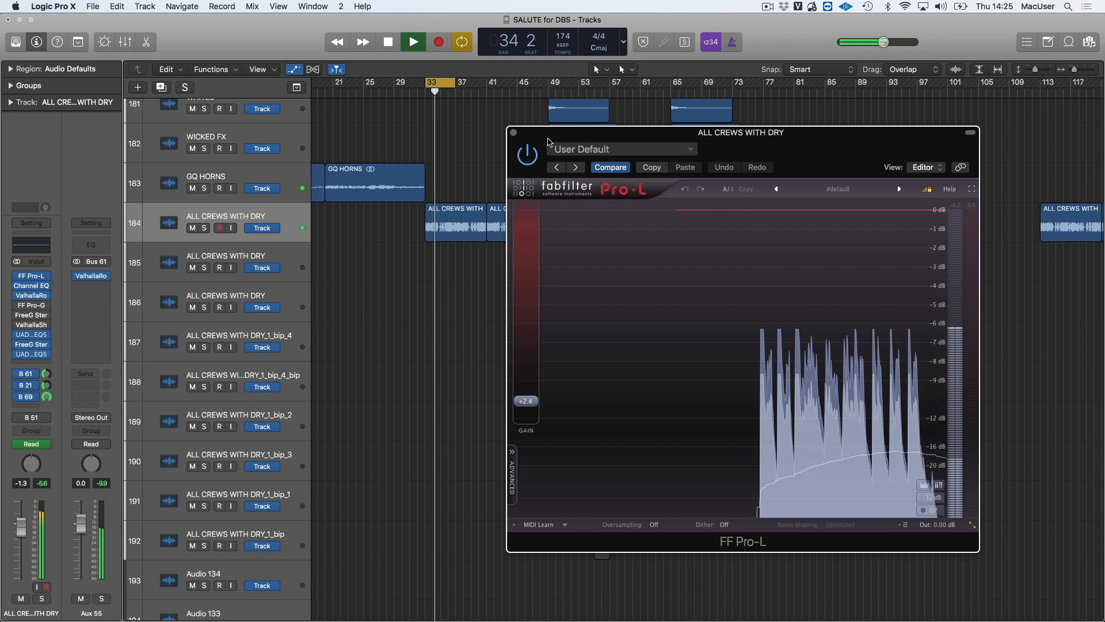
click(513, 133)
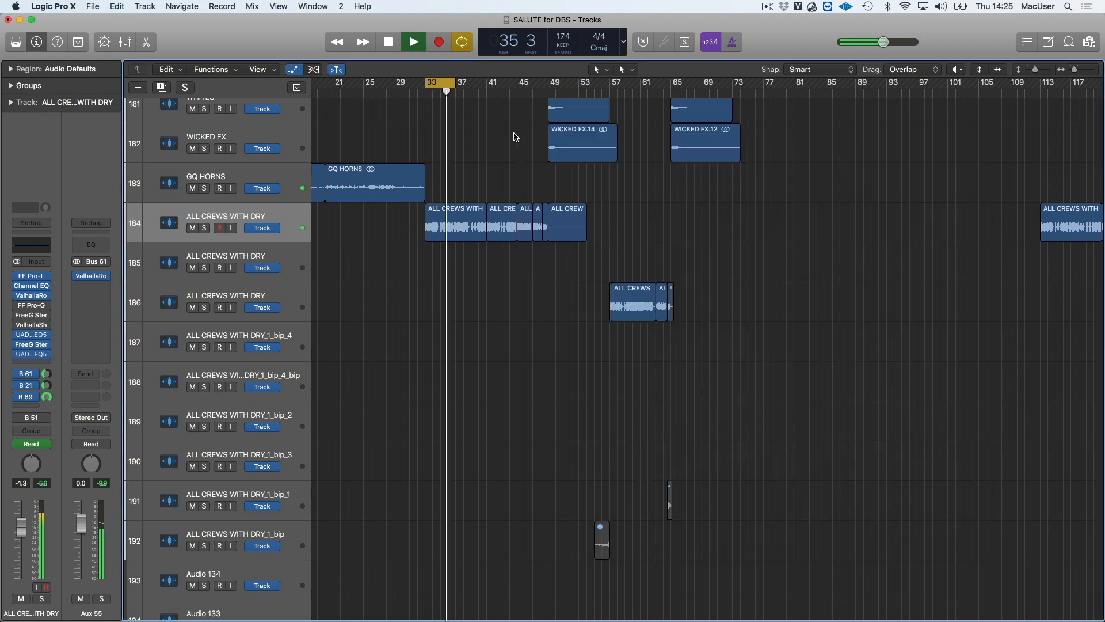
Open the first UAD MDWEQ5-3B EQ on the soloed ALL CREWS WITH DRY track and toggle its power to compare the sound
click(30, 337)
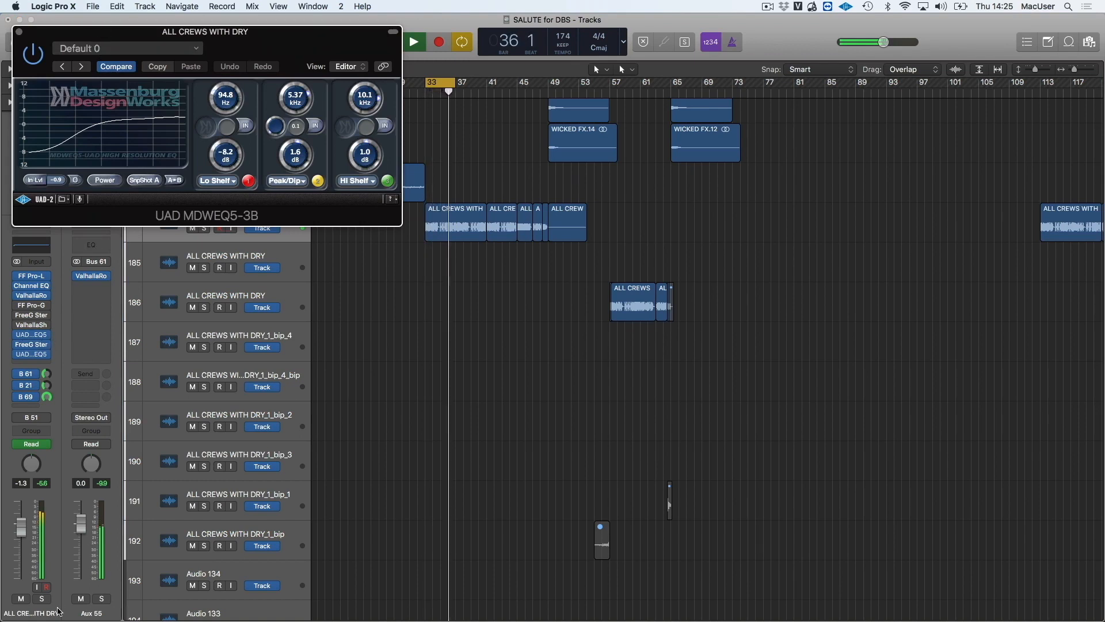
click(42, 599)
drag(108, 34, 284, 92)
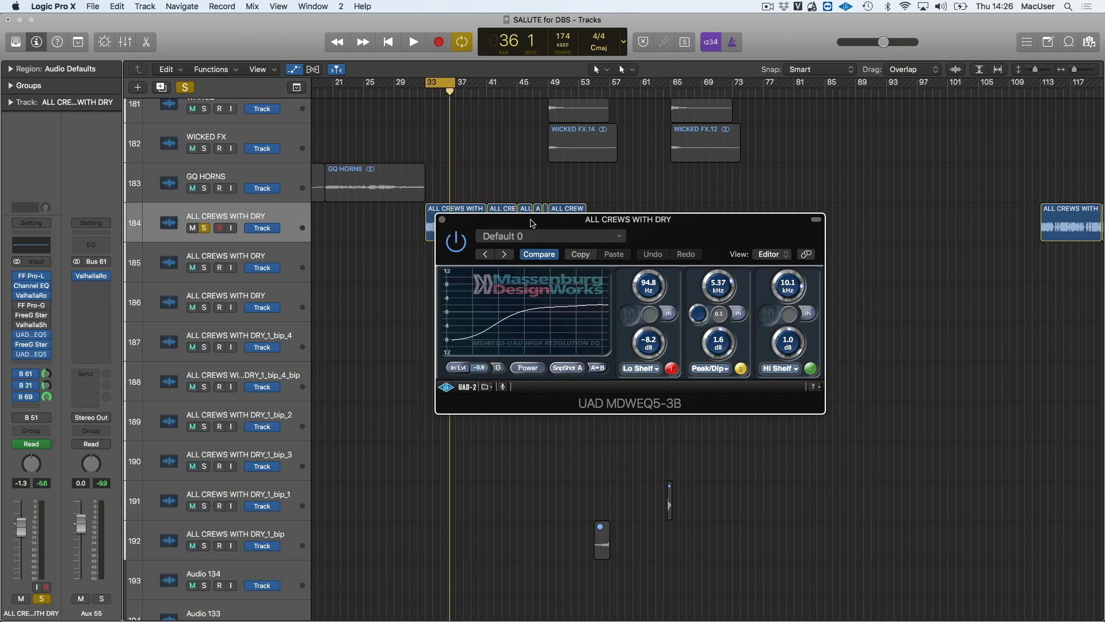
drag(533, 223, 499, 225)
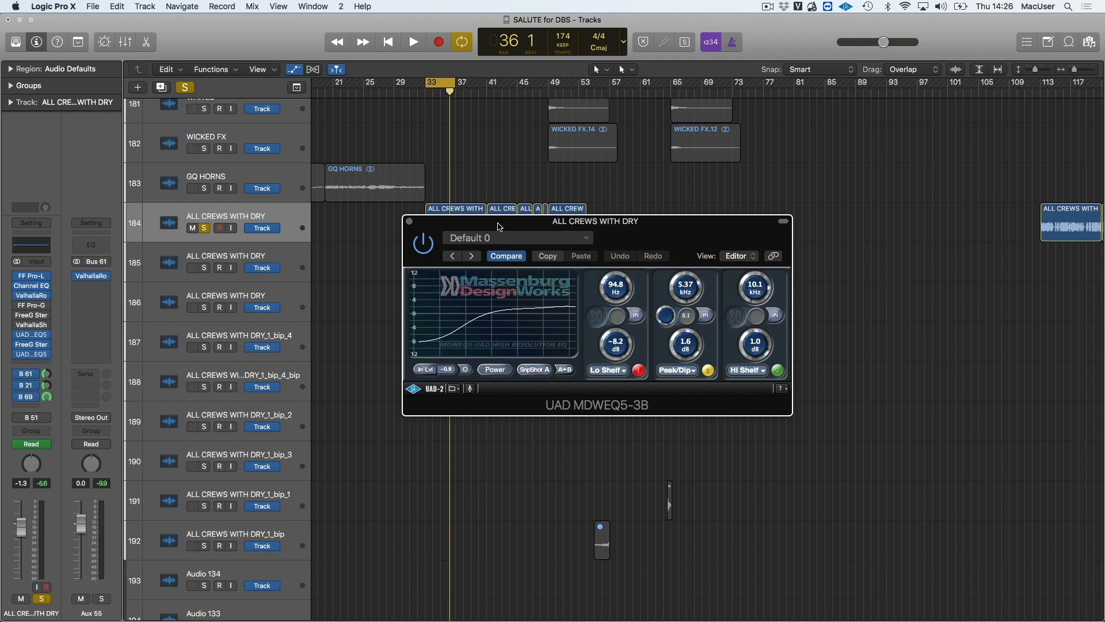
drag(499, 226, 479, 265)
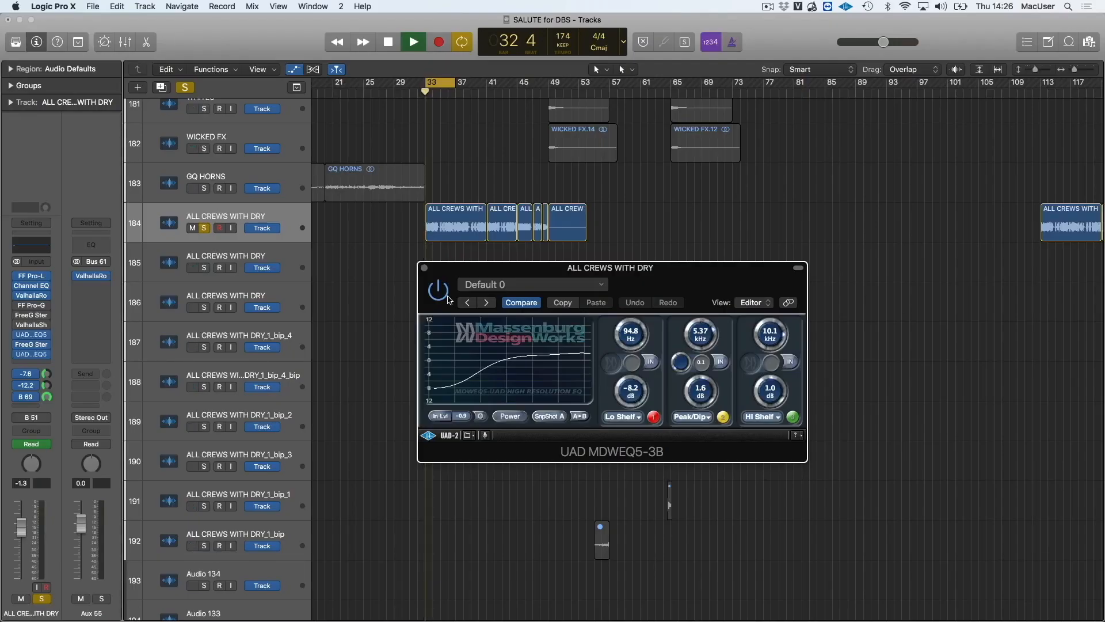
click(509, 416)
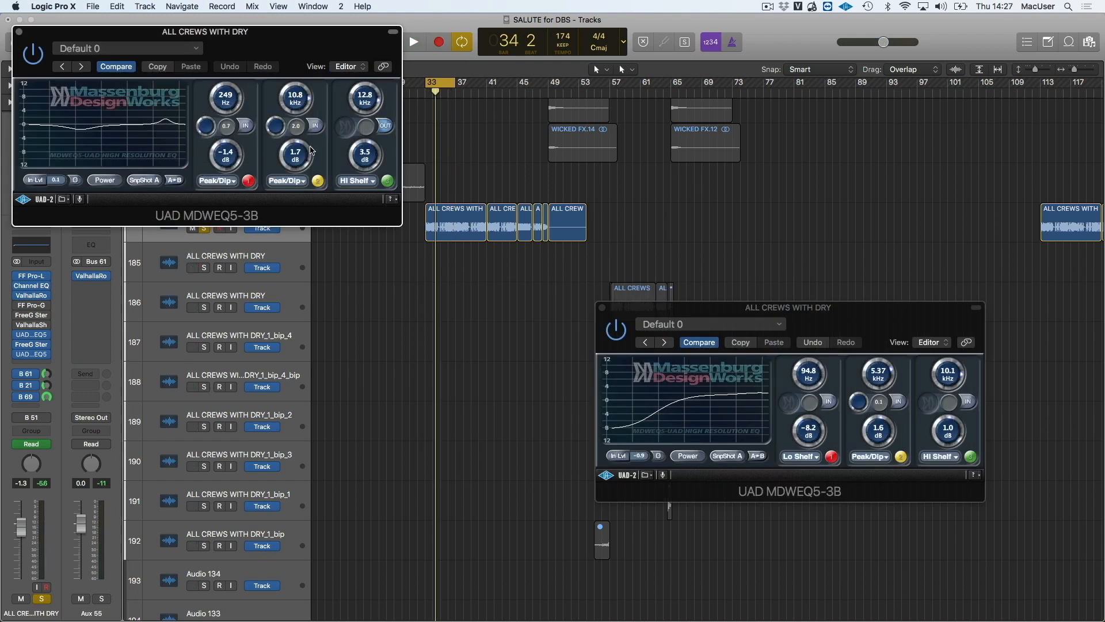
Audition the track with the second UAD MDWEQ5-3B EQ open and close that EQ
key(space)
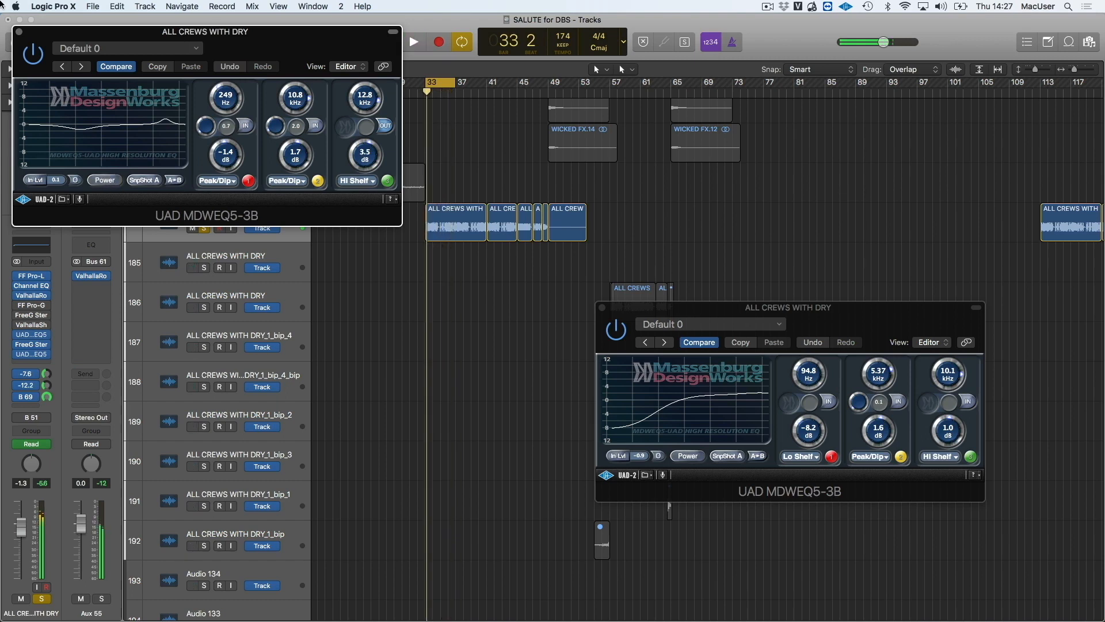
click(18, 32)
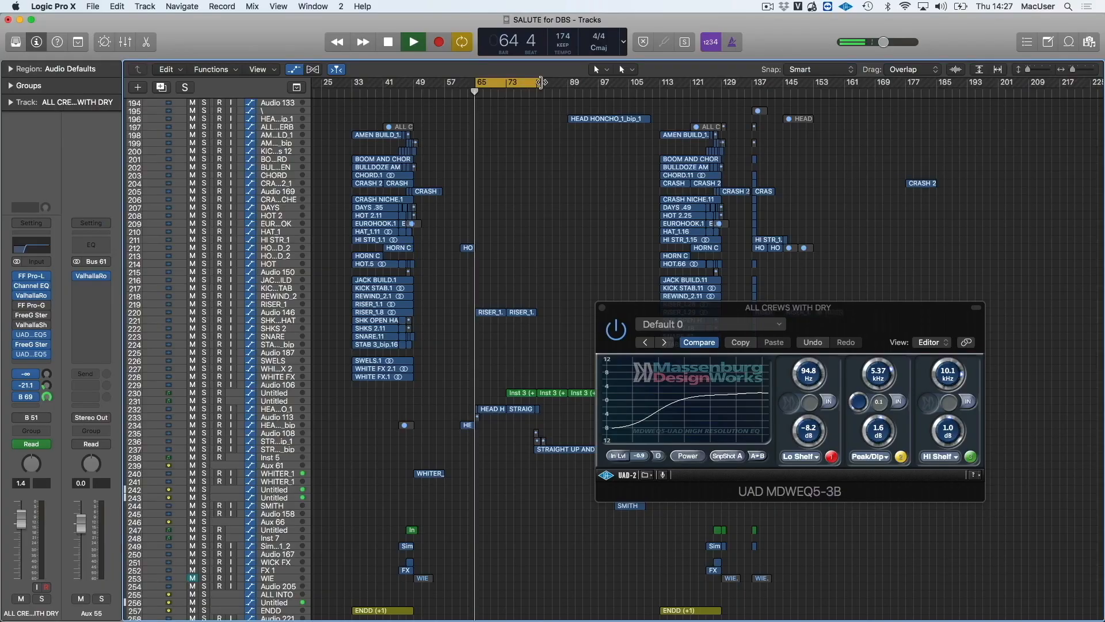
Cycle the section starting at bar 65 and solo track 232, stopping playback after listening to it
drag(541, 83, 539, 86)
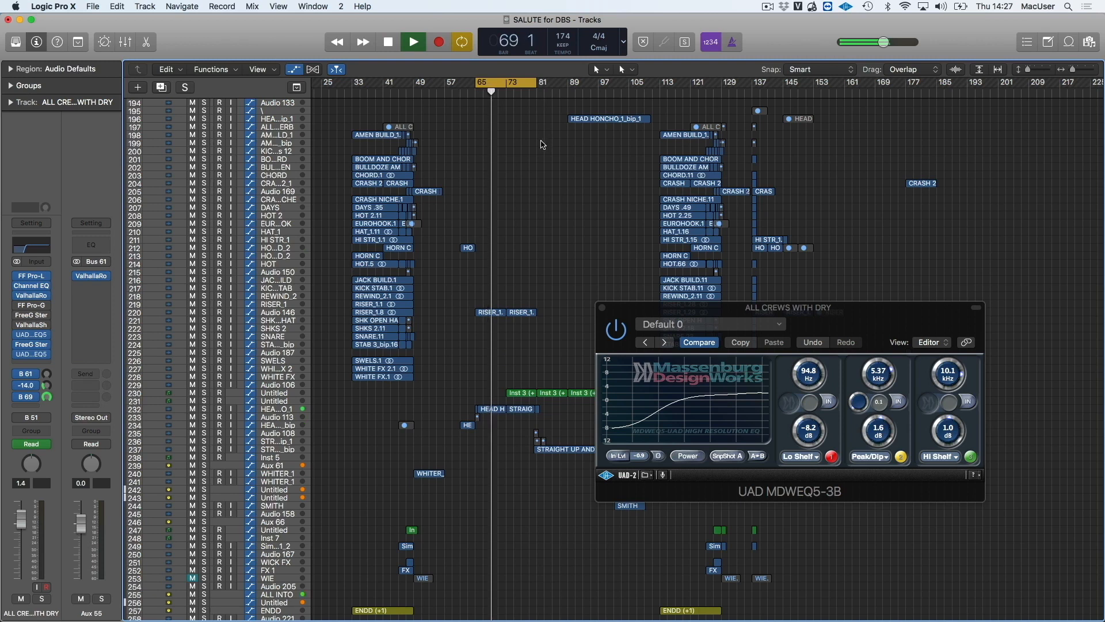
click(204, 410)
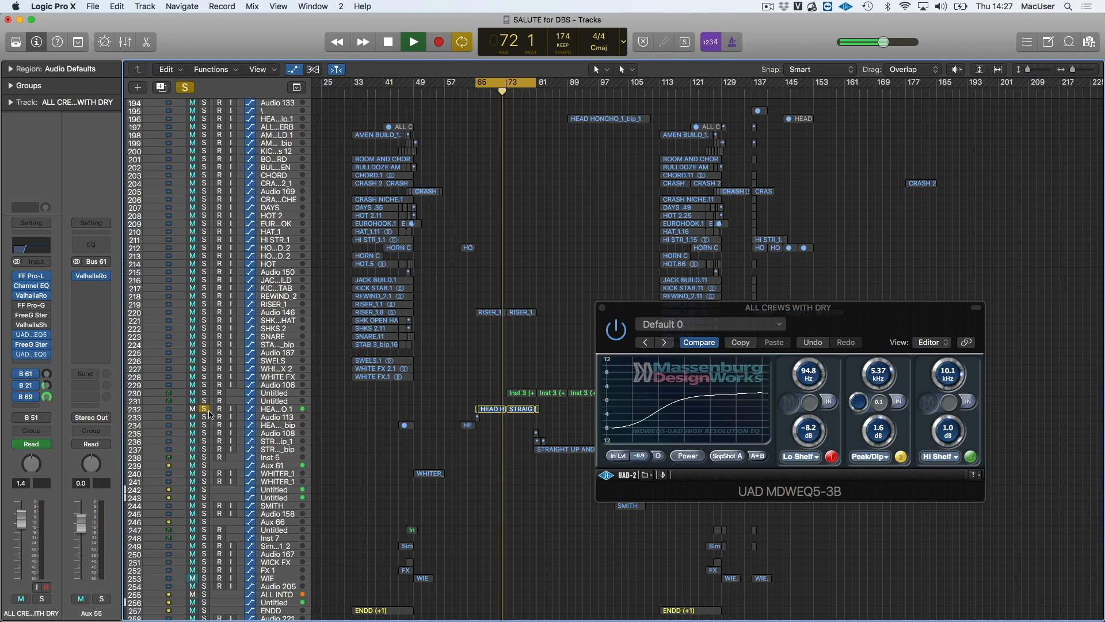
key(space)
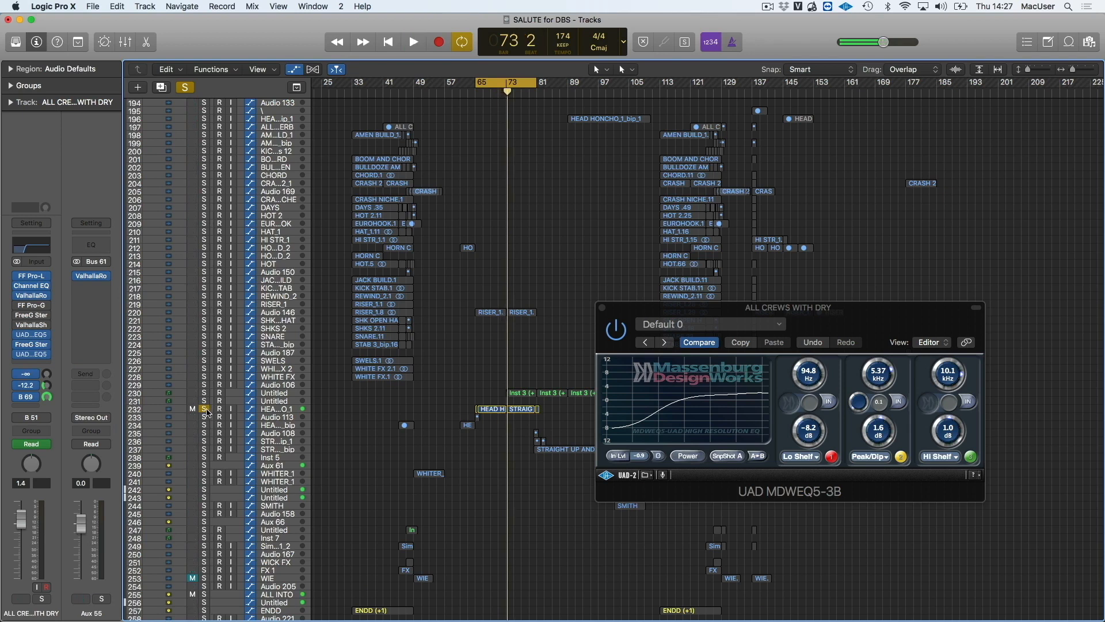
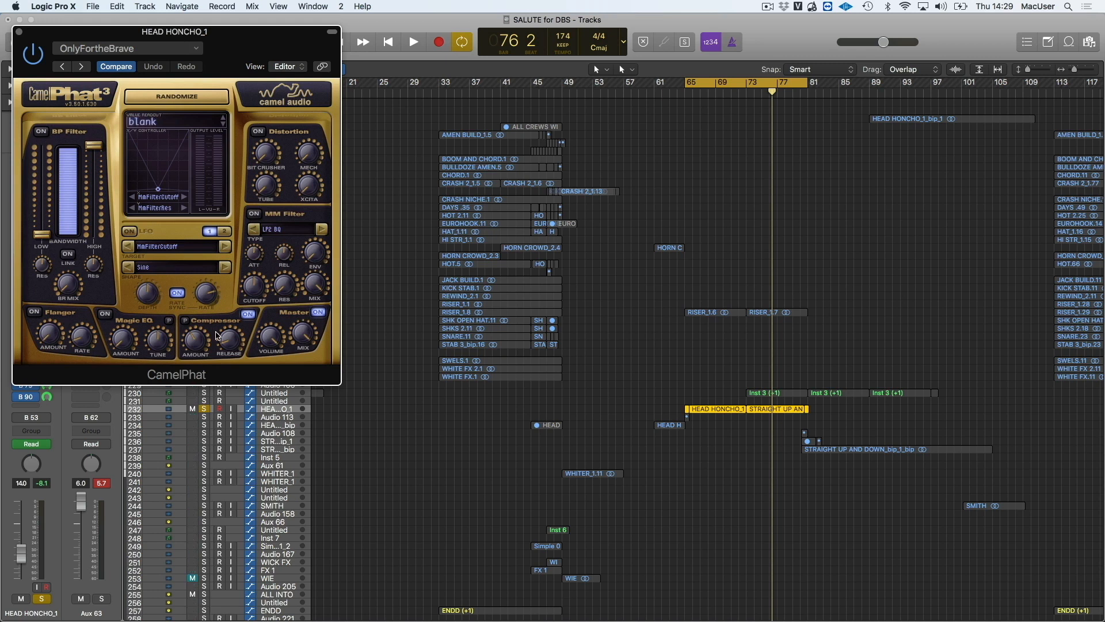
Close CamelPhat, audition HEAD HONCHO_1 with its inserts and sends bypassed and the fader at 2.6, and re-enable the inserts and sends
click(19, 32)
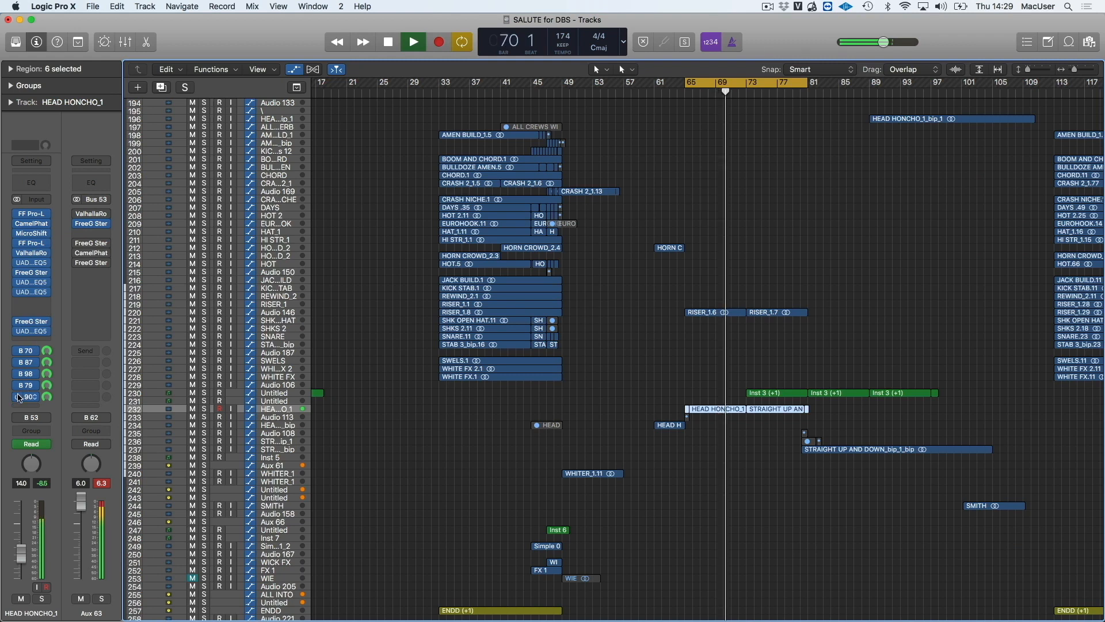
drag(21, 514, 21, 491)
drag(21, 532, 21, 506)
key(space)
key(space)
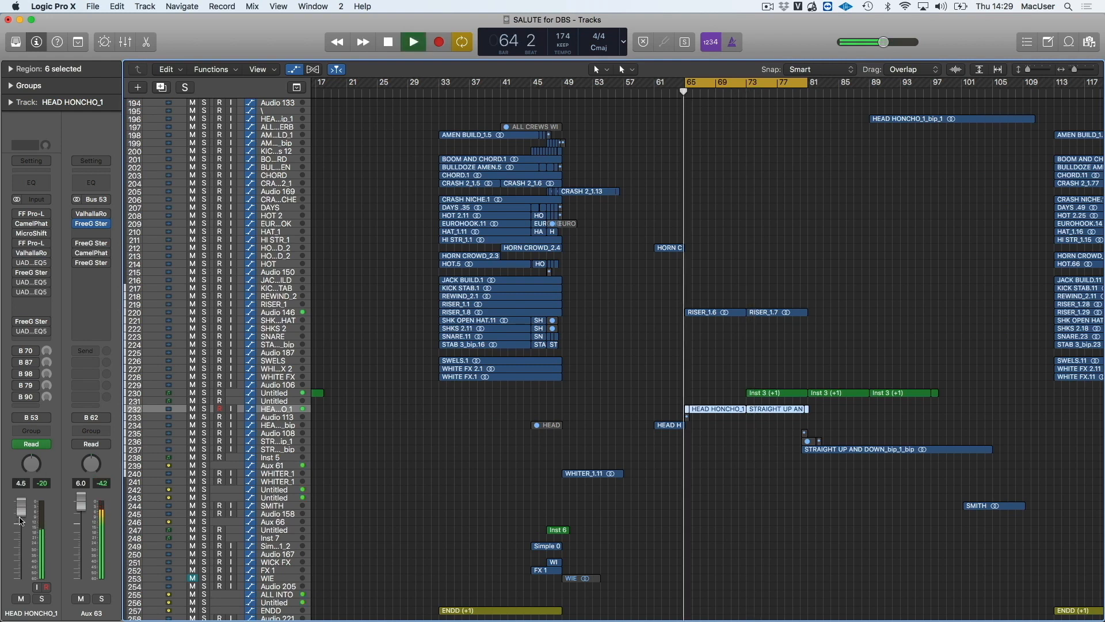
drag(21, 507, 21, 515)
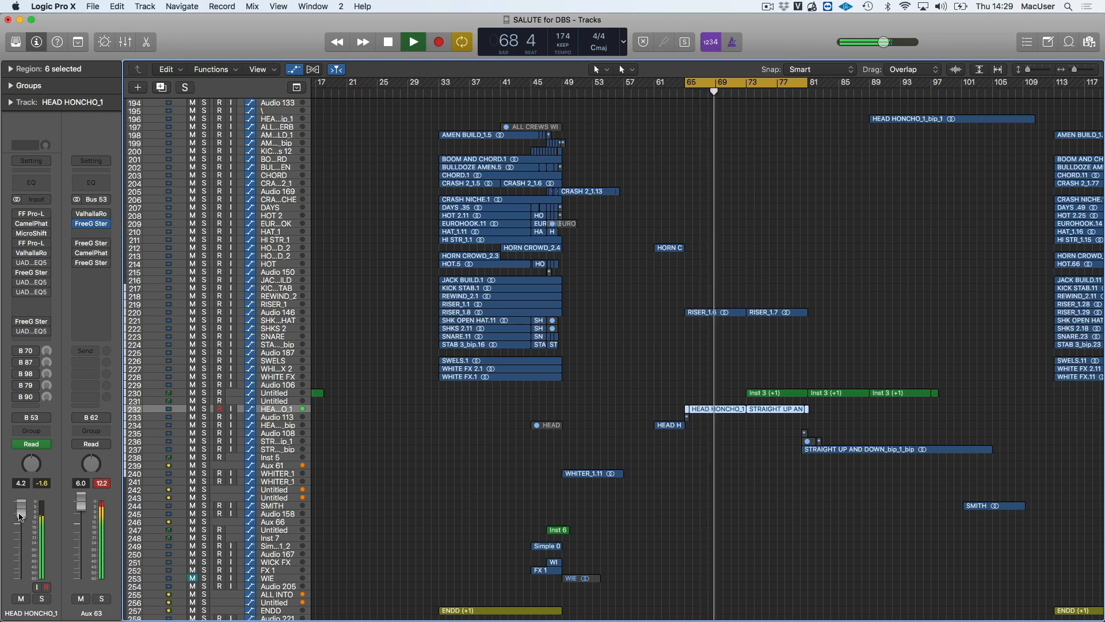
key(space)
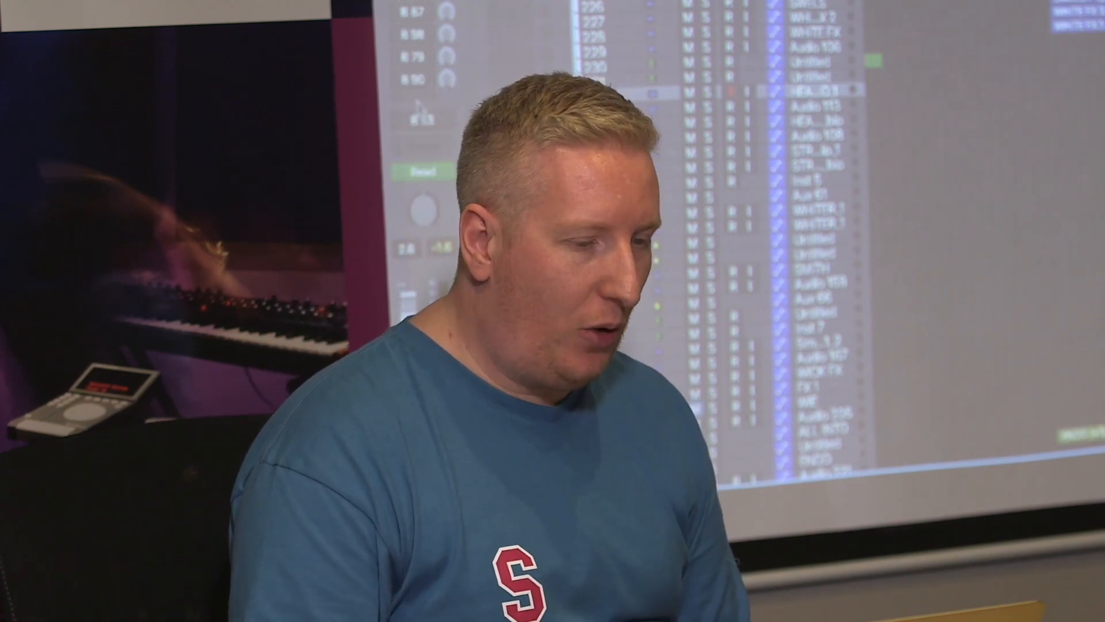
drag(416, 79, 419, 22)
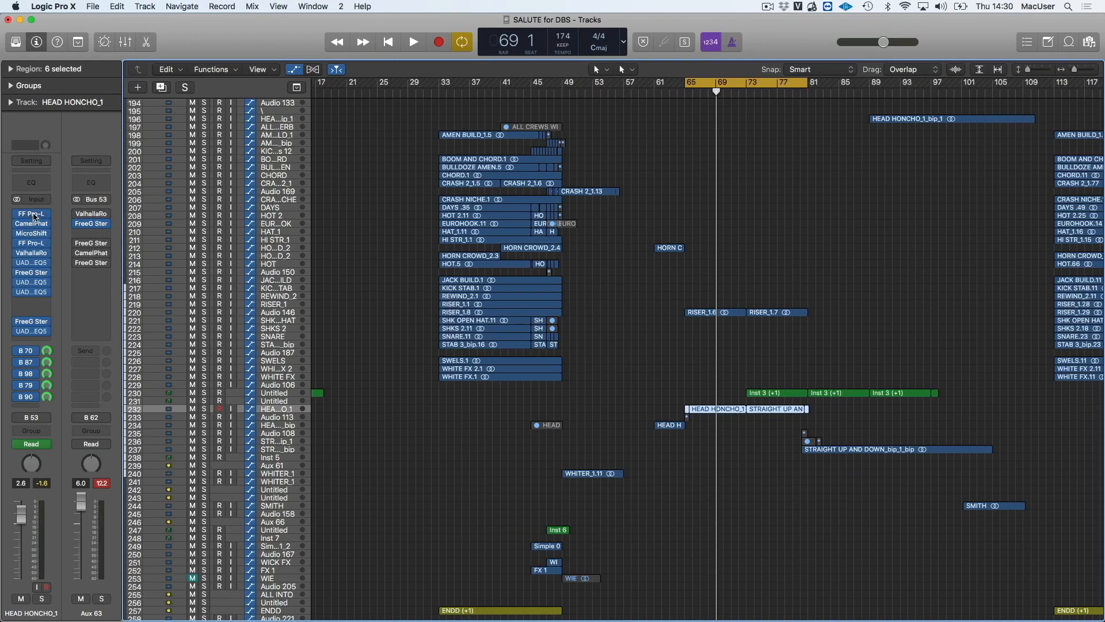
Examine MicroShift on HEAD HONCHO_1, keeping its window open over the arrangement, and check the second FF Pro-L before closing that limiter
click(32, 234)
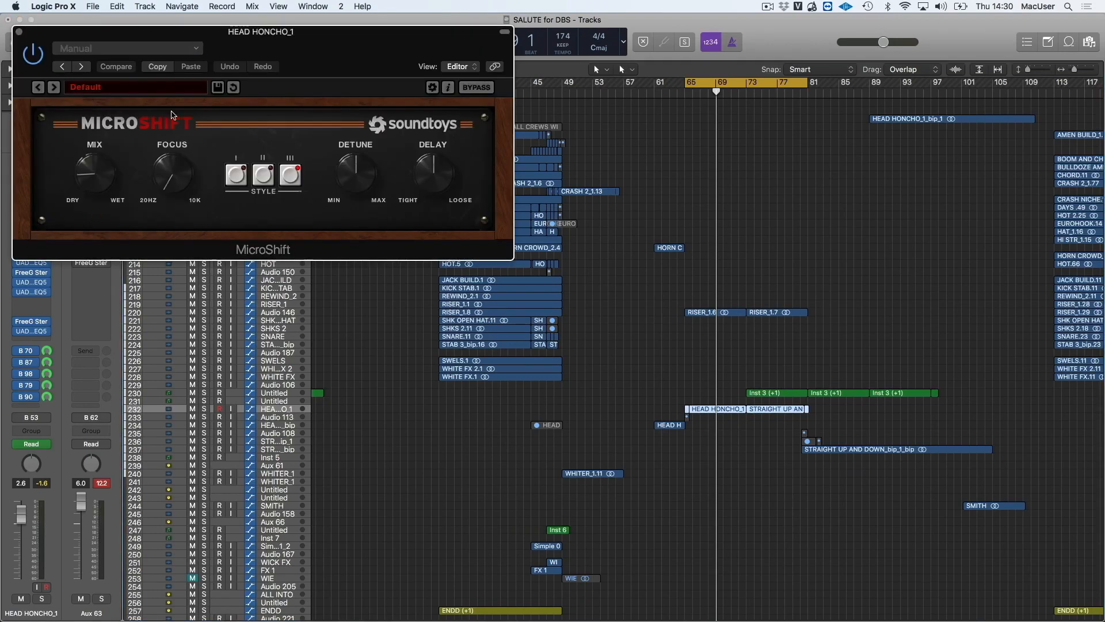
drag(151, 42, 292, 168)
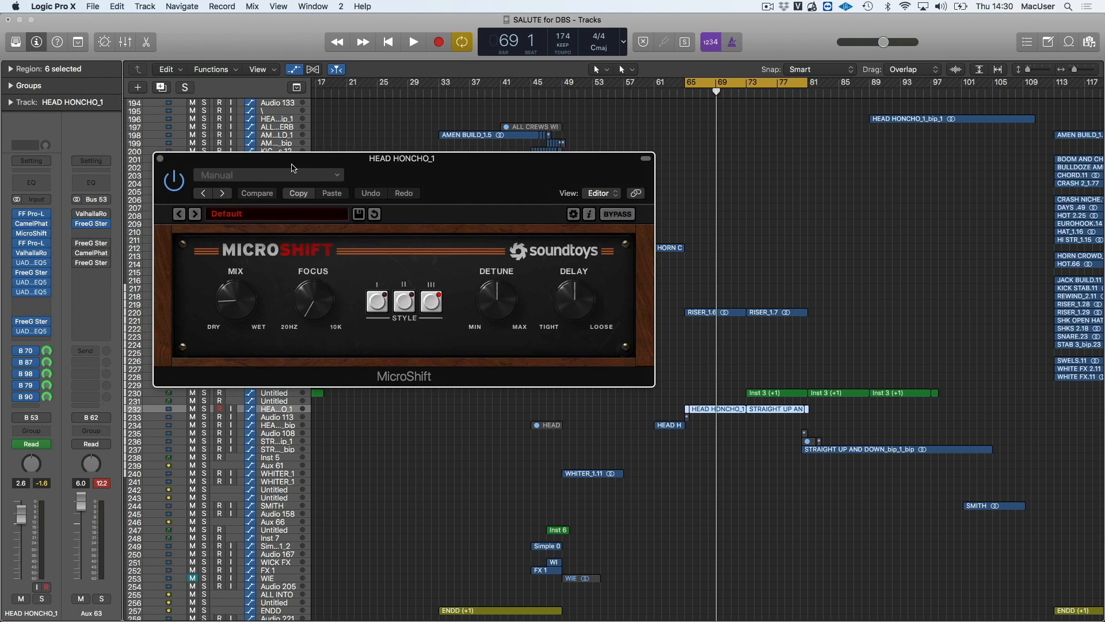
drag(277, 162, 360, 163)
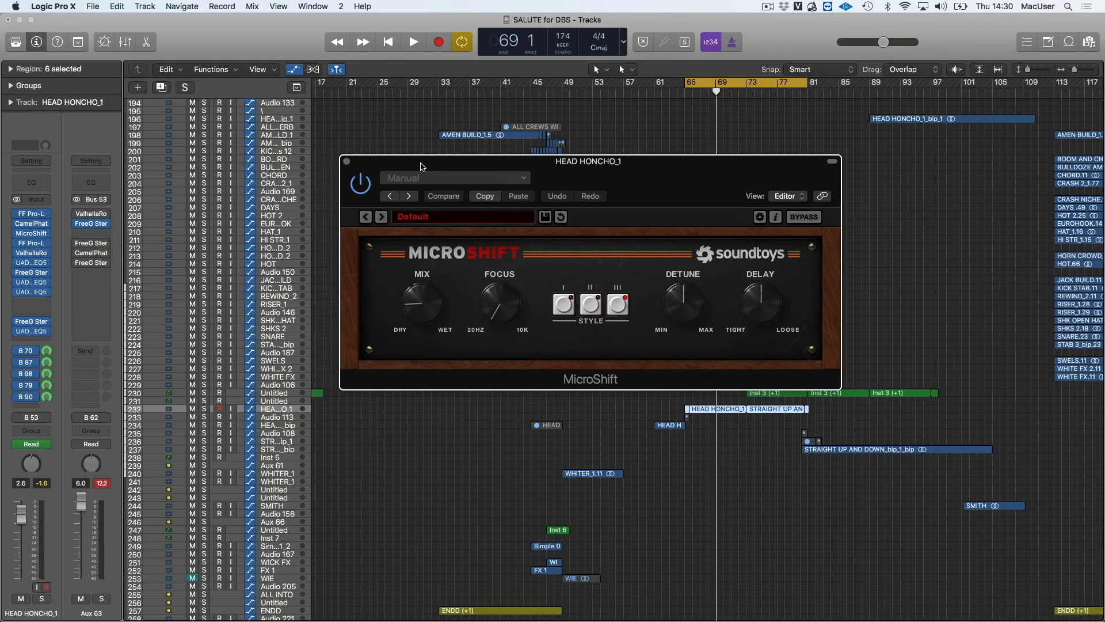
drag(421, 167, 403, 167)
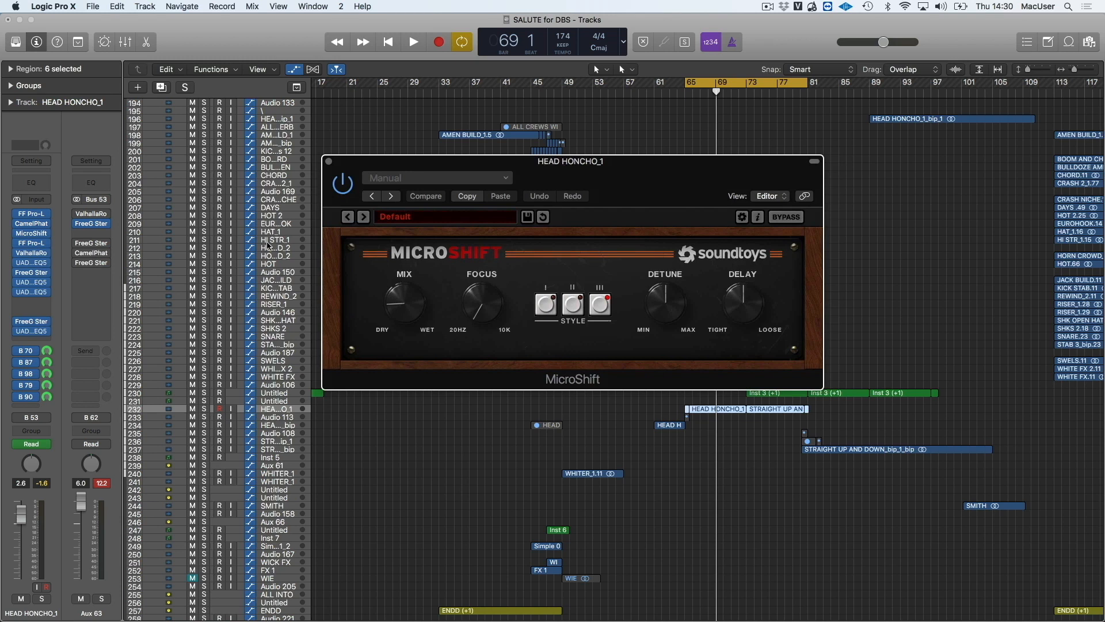
click(33, 245)
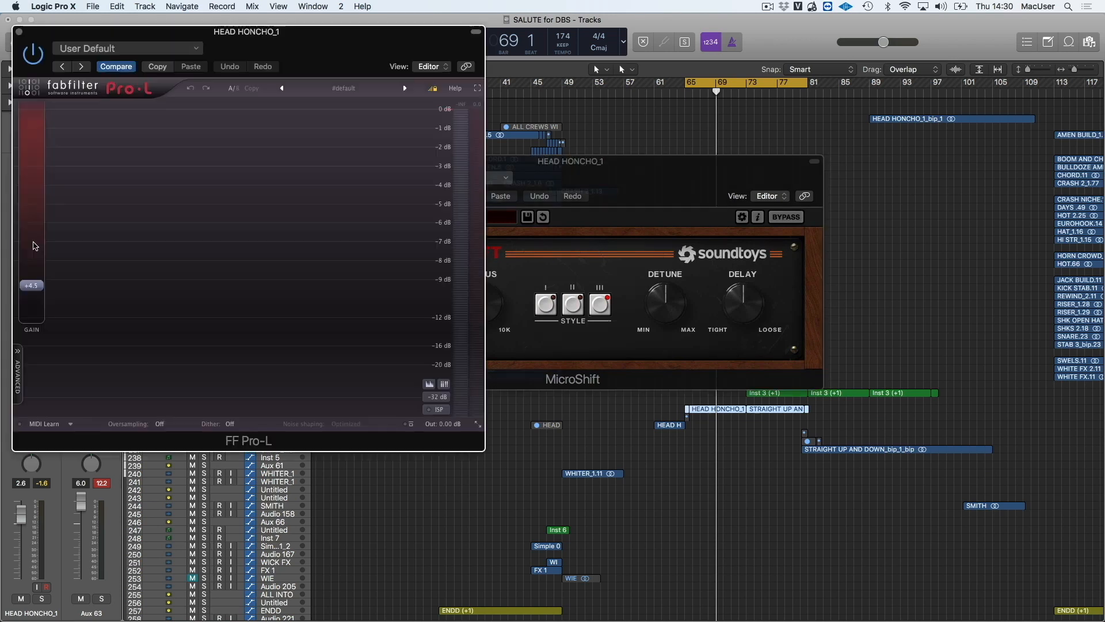
click(21, 33)
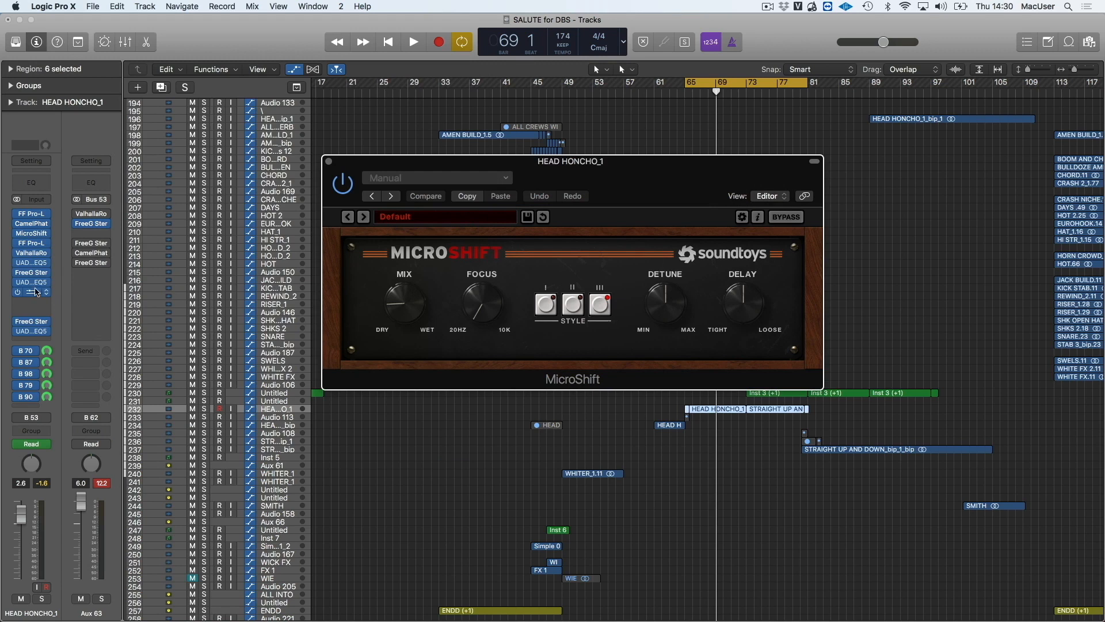
Examine the first three UAD MDWEQ5-3B EQs in the HEAD HONCHO_1 insert chain and close their windows
click(33, 265)
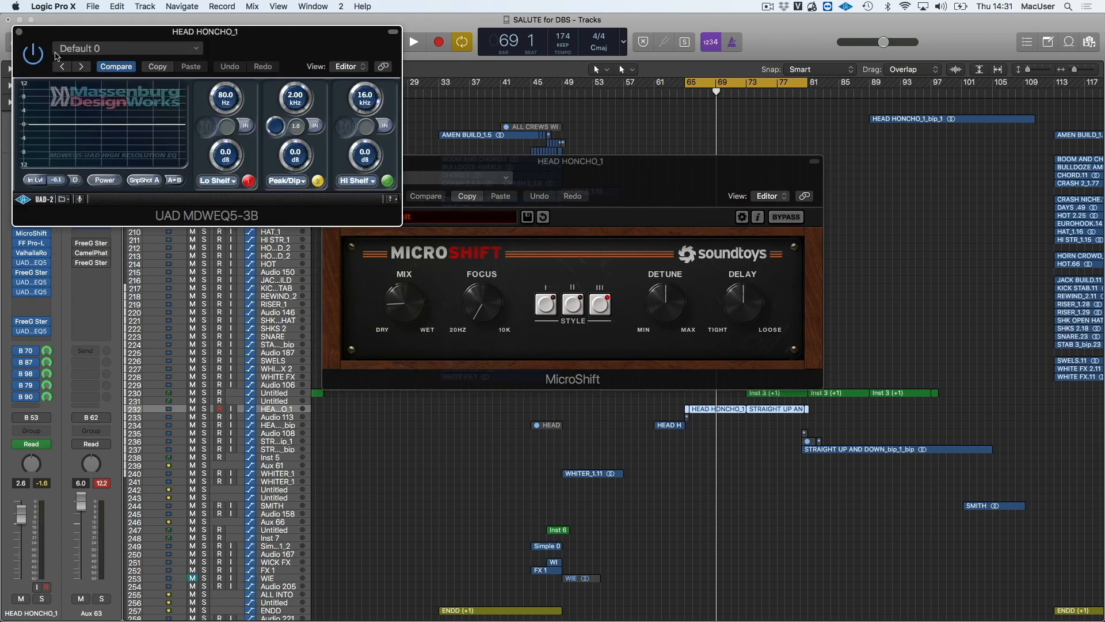
click(19, 33)
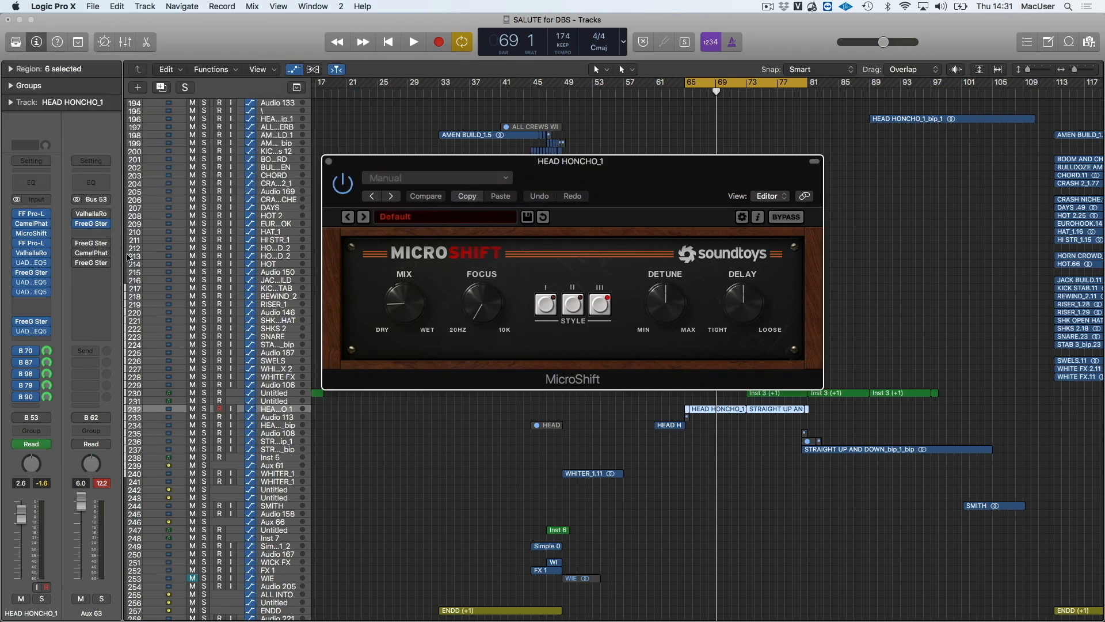
click(31, 288)
click(30, 293)
click(30, 293)
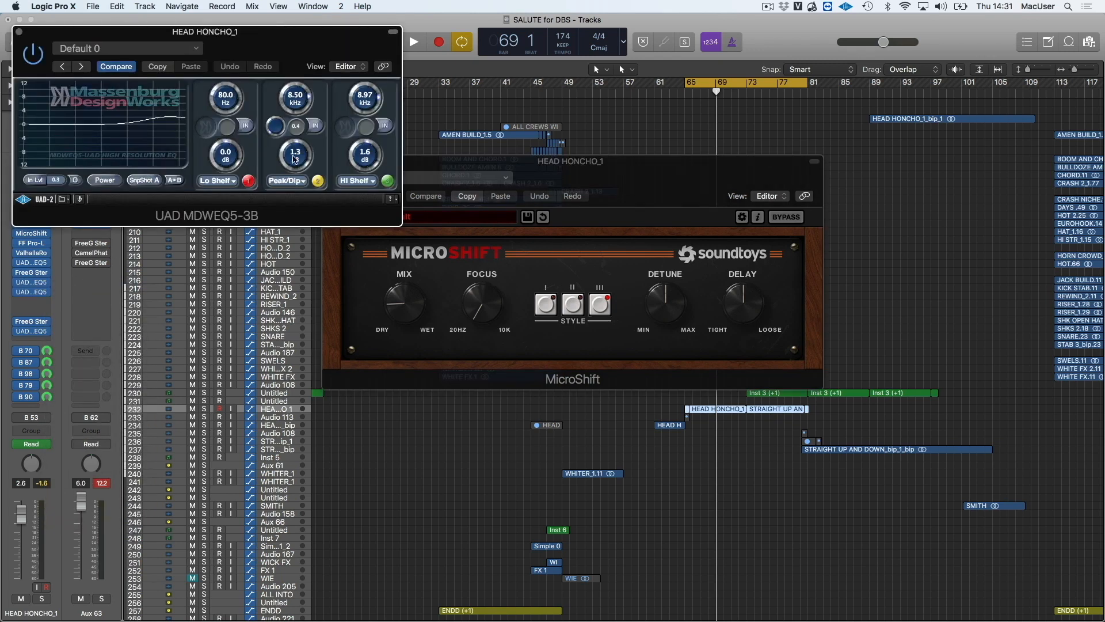
click(35, 283)
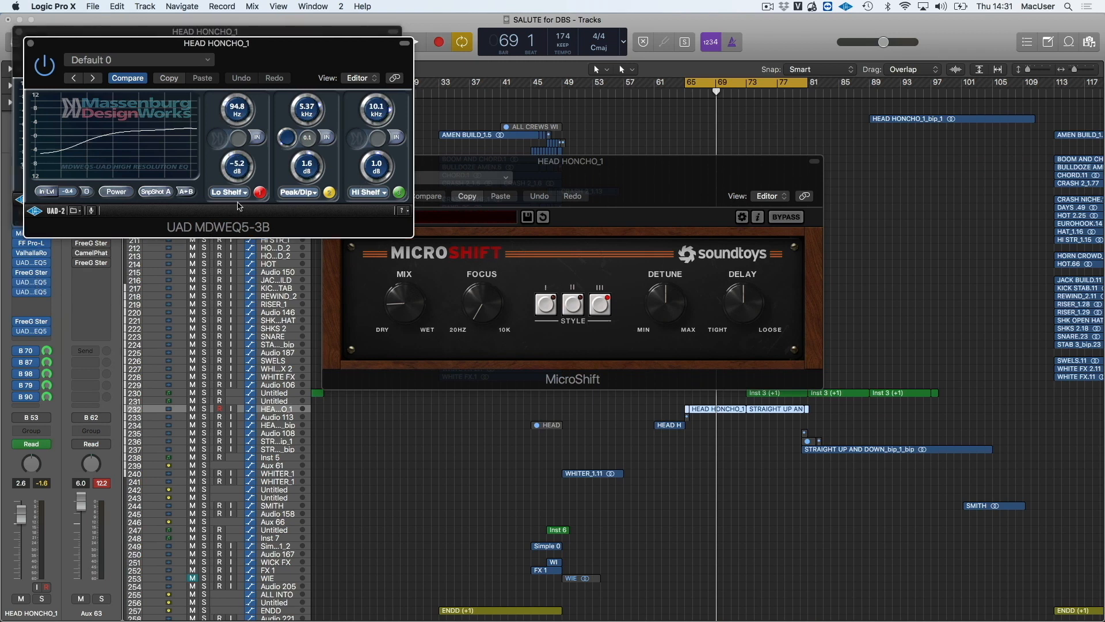
click(30, 43)
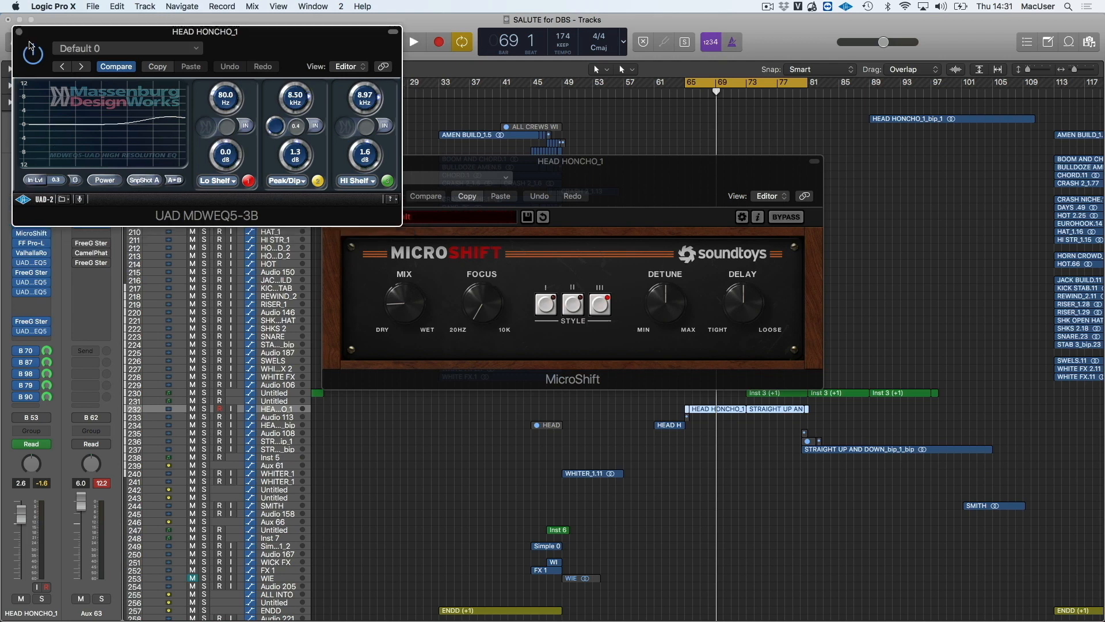
click(18, 32)
Open the UAD UA 1176LN Legacy on the bus 70 aux and lower the HEAD HONCHO_1 fader to 14.0 during playback
click(30, 352)
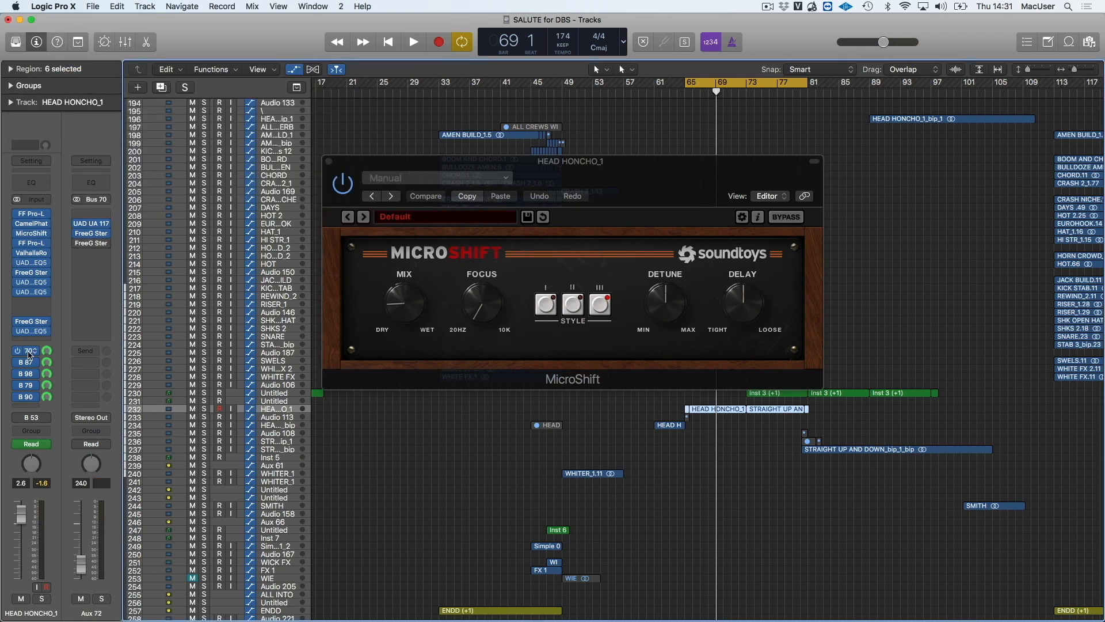
click(89, 225)
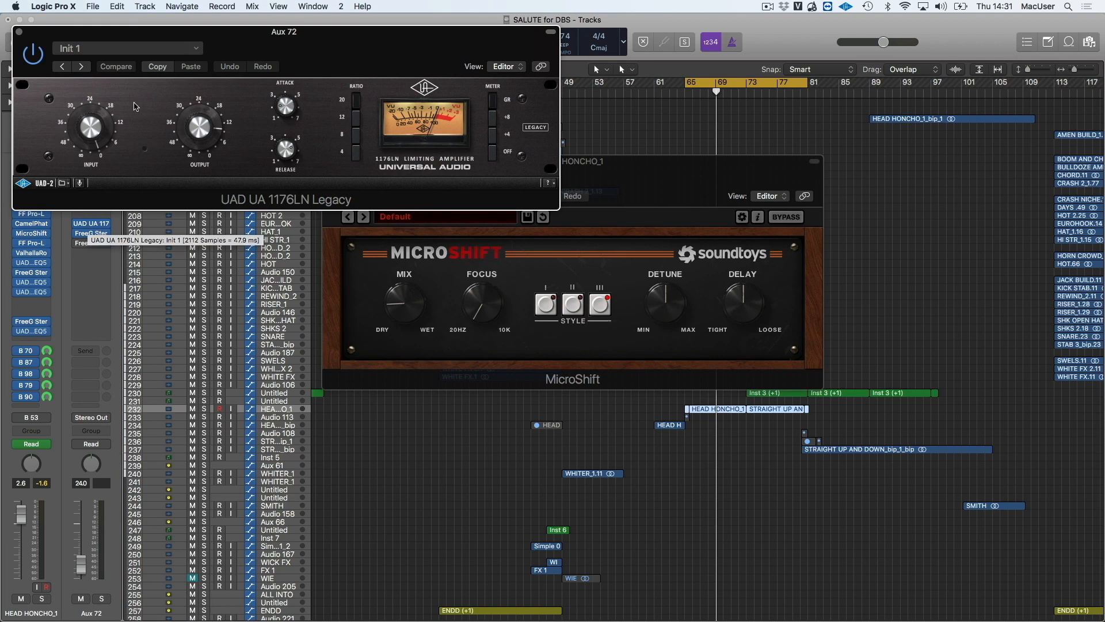
drag(62, 39, 203, 71)
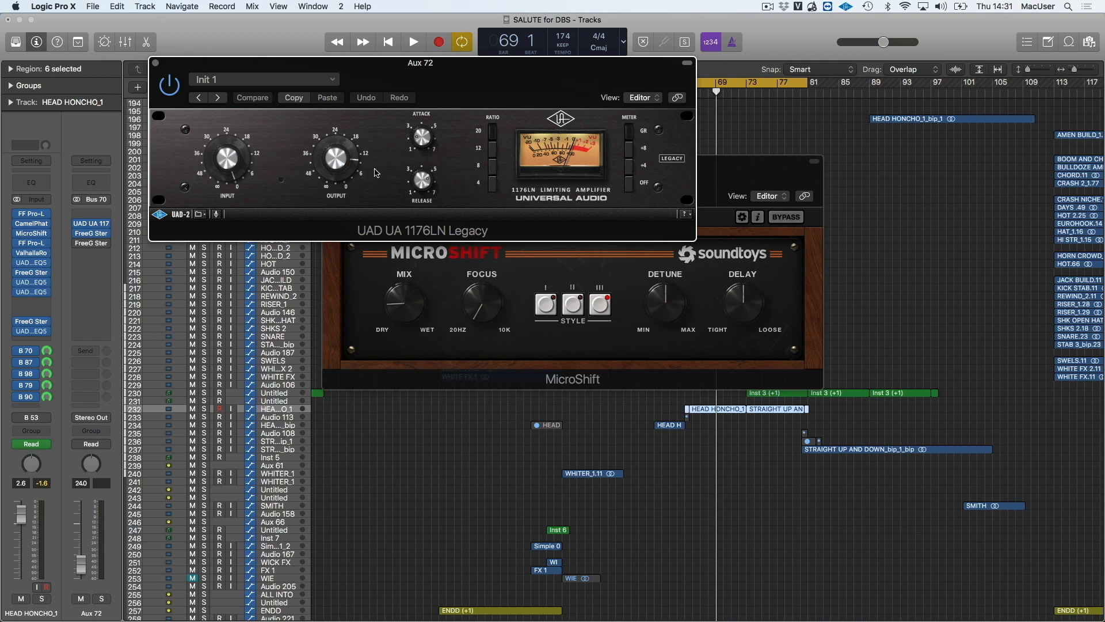
key(space)
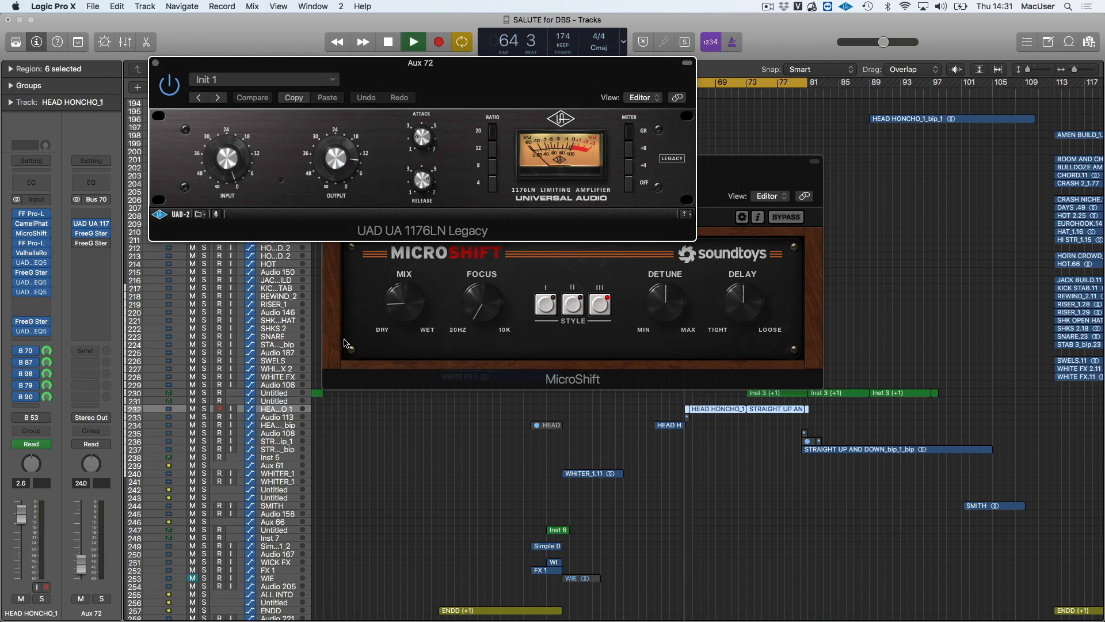
drag(19, 517, 18, 559)
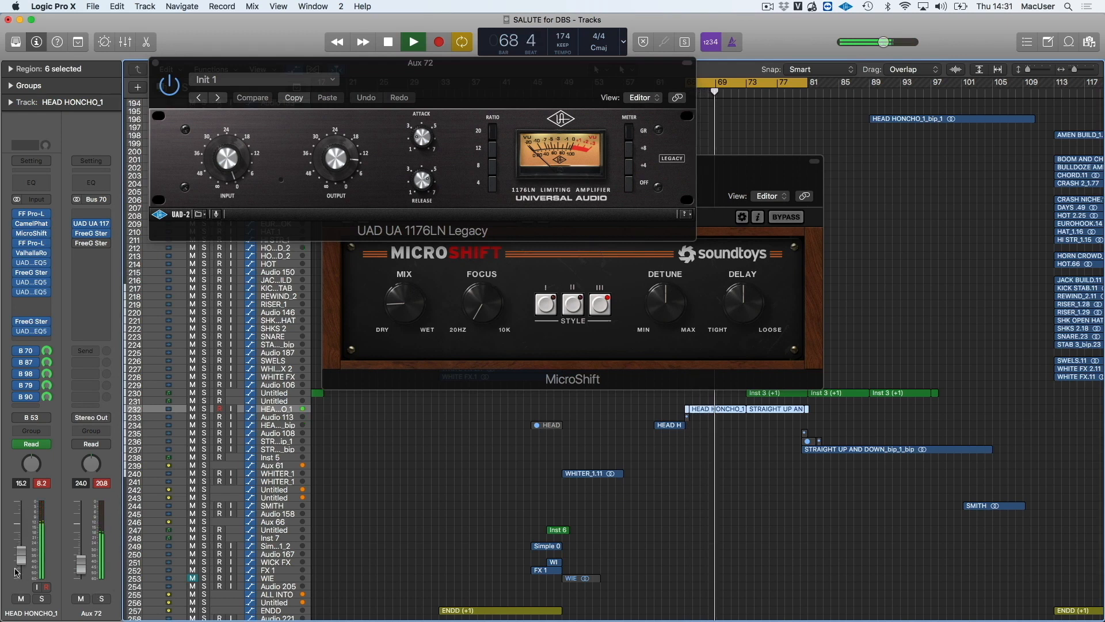
Audition Aux 72 in and out of solo, closing the 1176LN and MicroShift windows, and stop playback
click(103, 601)
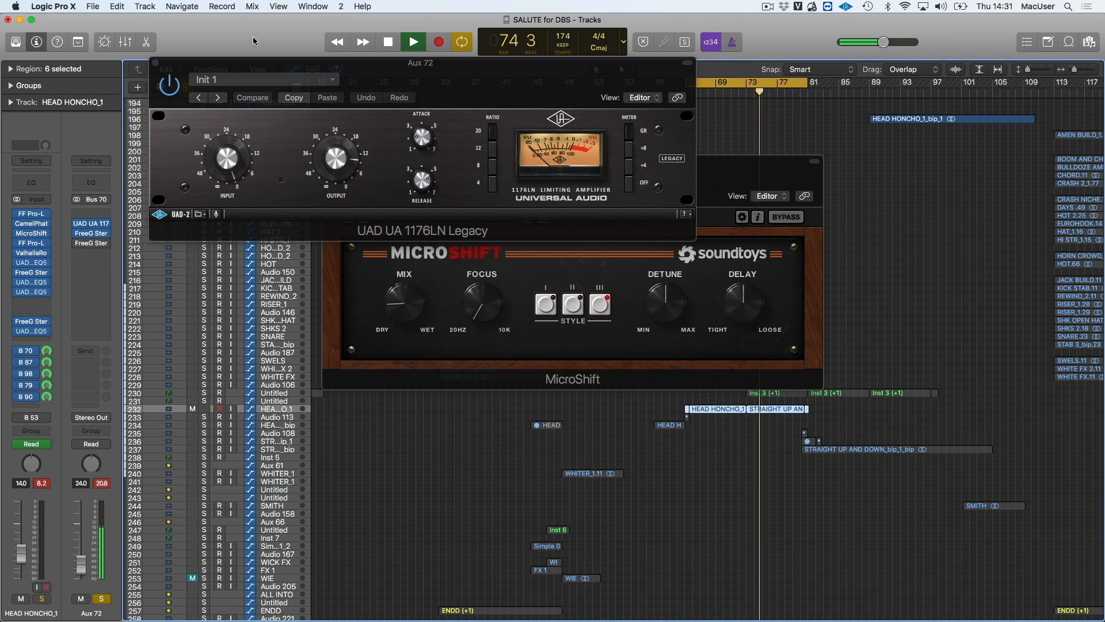
click(156, 63)
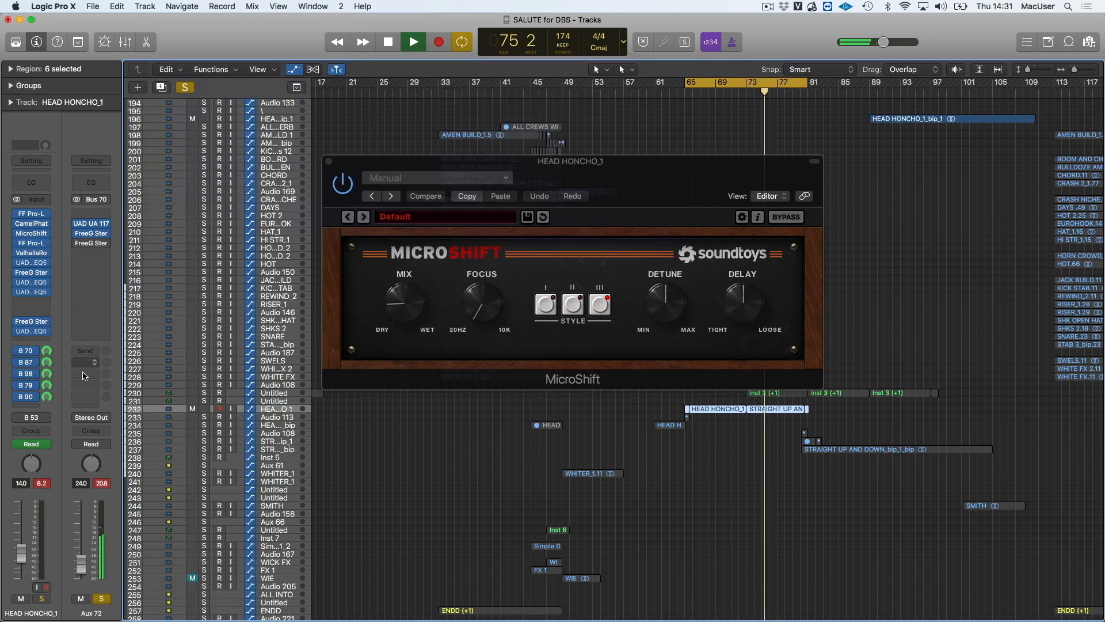
click(102, 600)
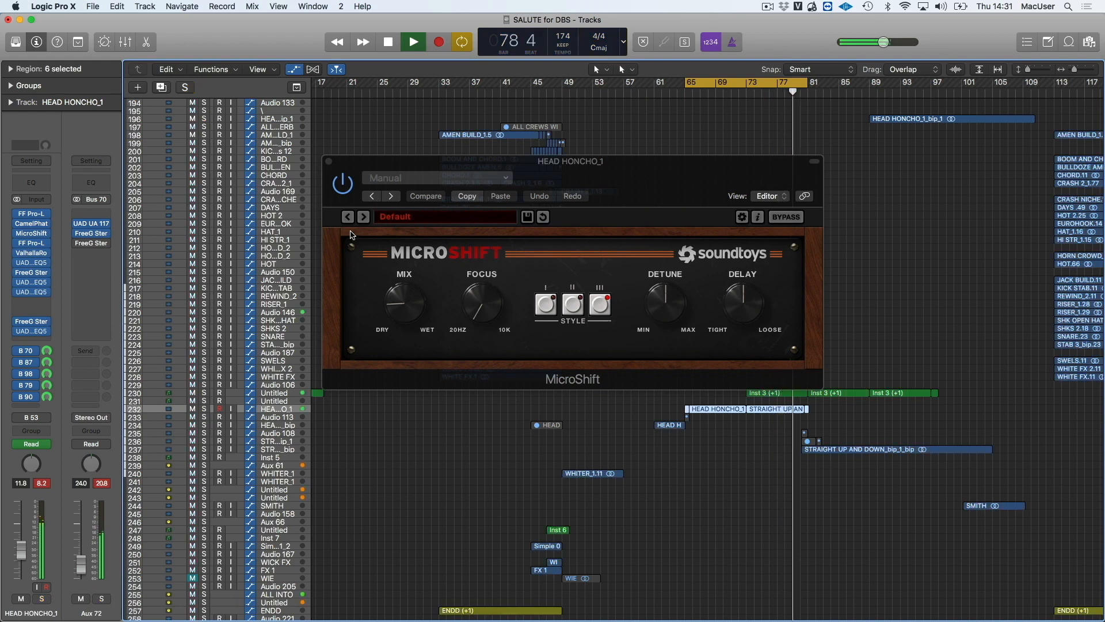
click(329, 161)
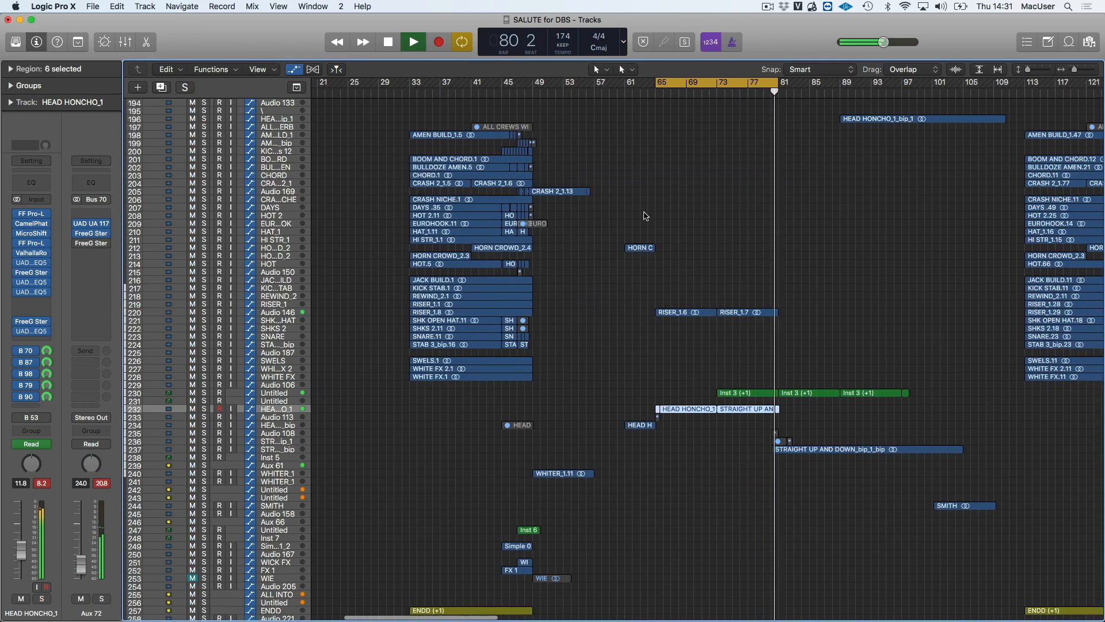
key(space)
scroll(775, 204, right, 2)
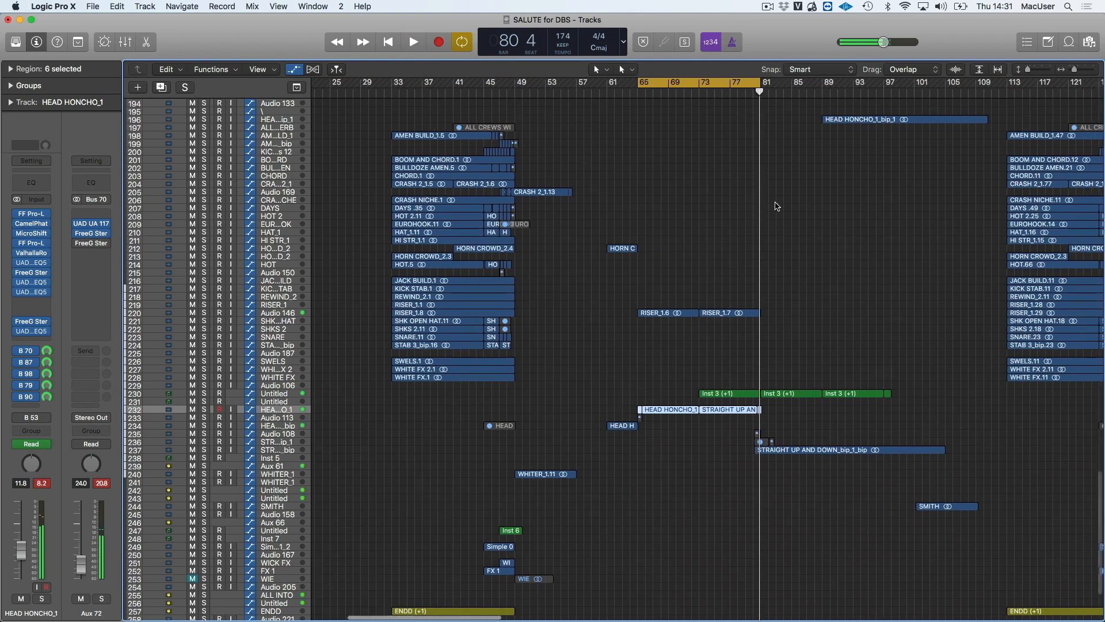
click(704, 84)
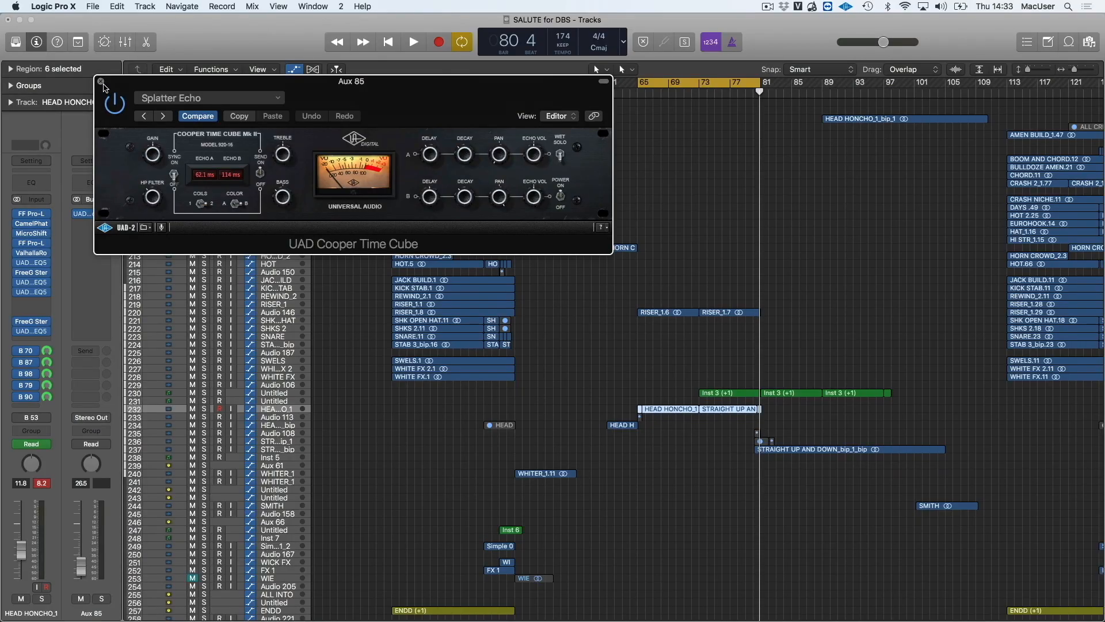
Close the Cooper Time Cube and audition the bus 87 send on soloed Aux 84 with its UAD AMS RMX16 Expanded reverb open
click(101, 82)
click(30, 363)
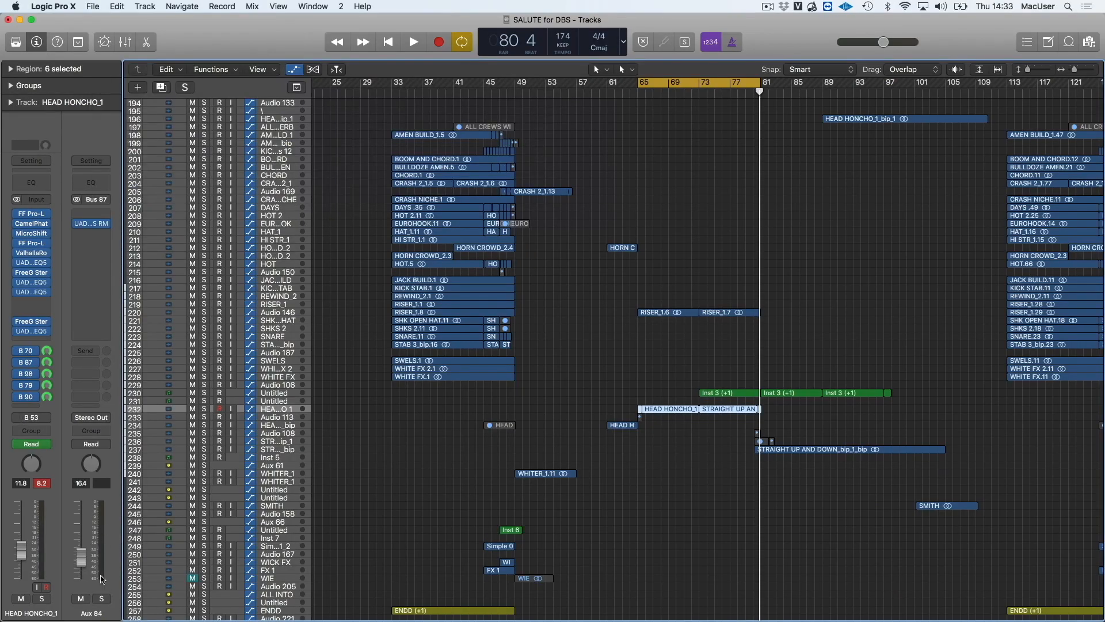
click(102, 600)
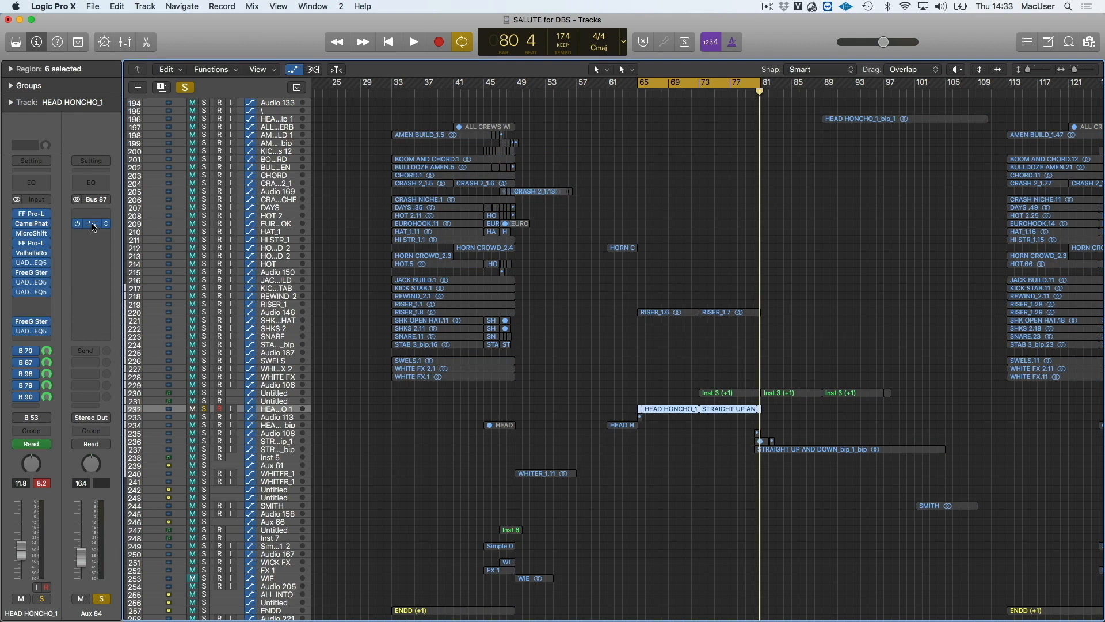
click(92, 224)
key(space)
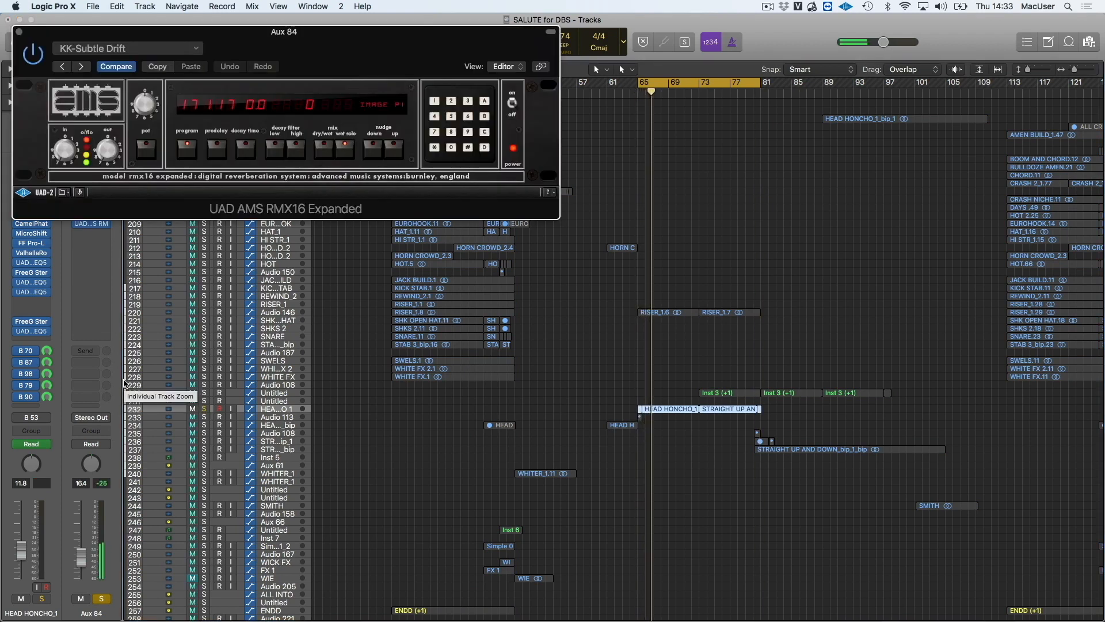
drag(173, 32, 344, 123)
key(space)
click(102, 599)
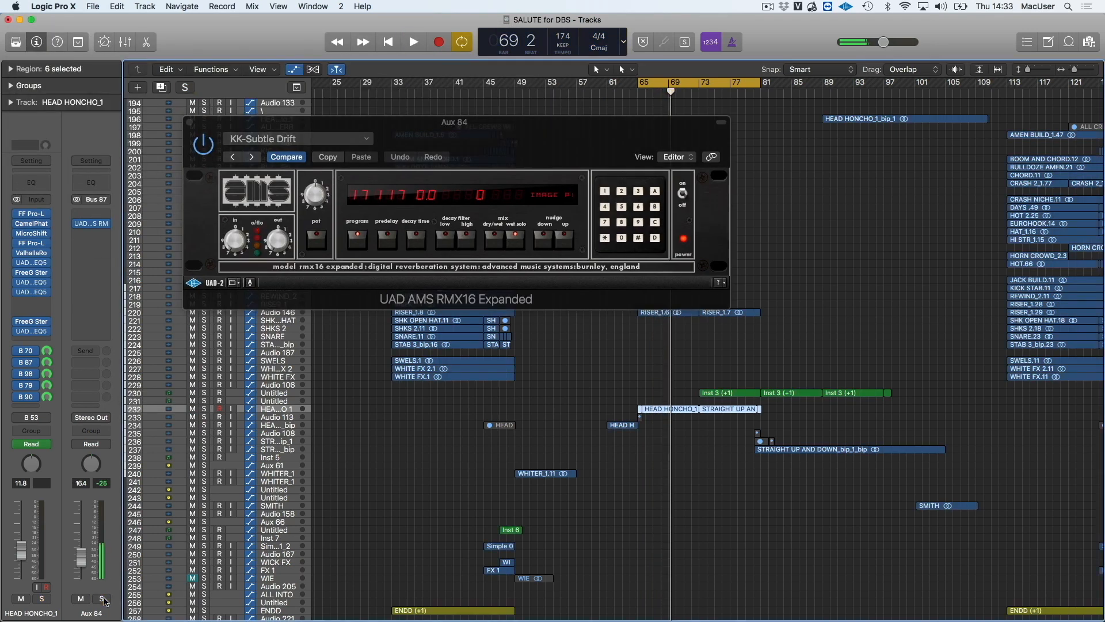
Audition the bus 98 send on soloed Aux 85 with its UAD Cooper Time Cube open, and close both effect windows
click(35, 374)
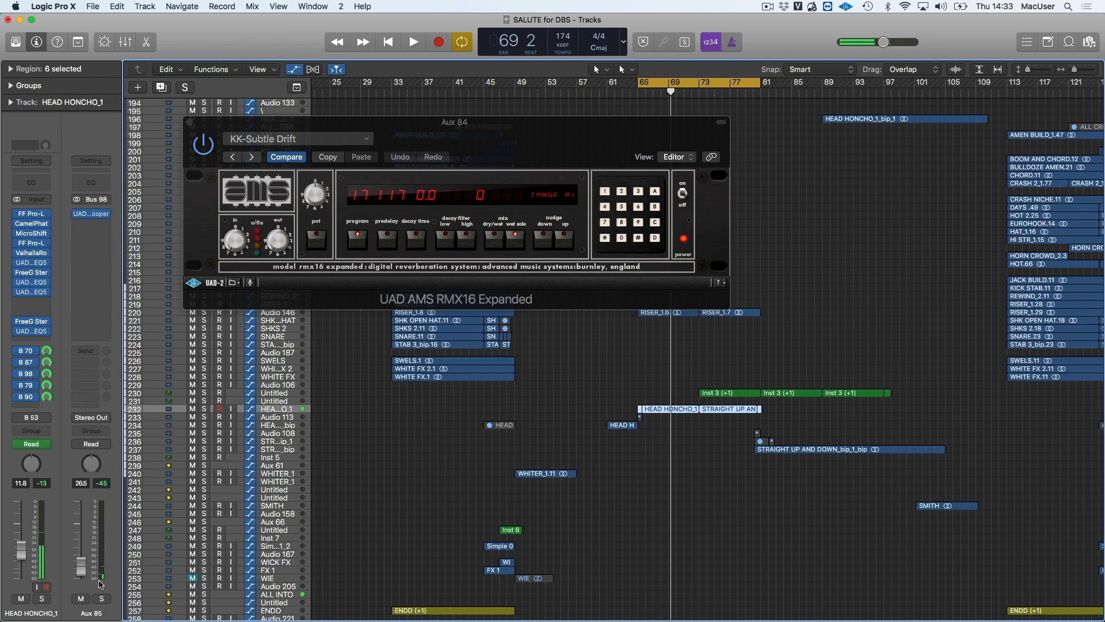
click(102, 598)
click(89, 215)
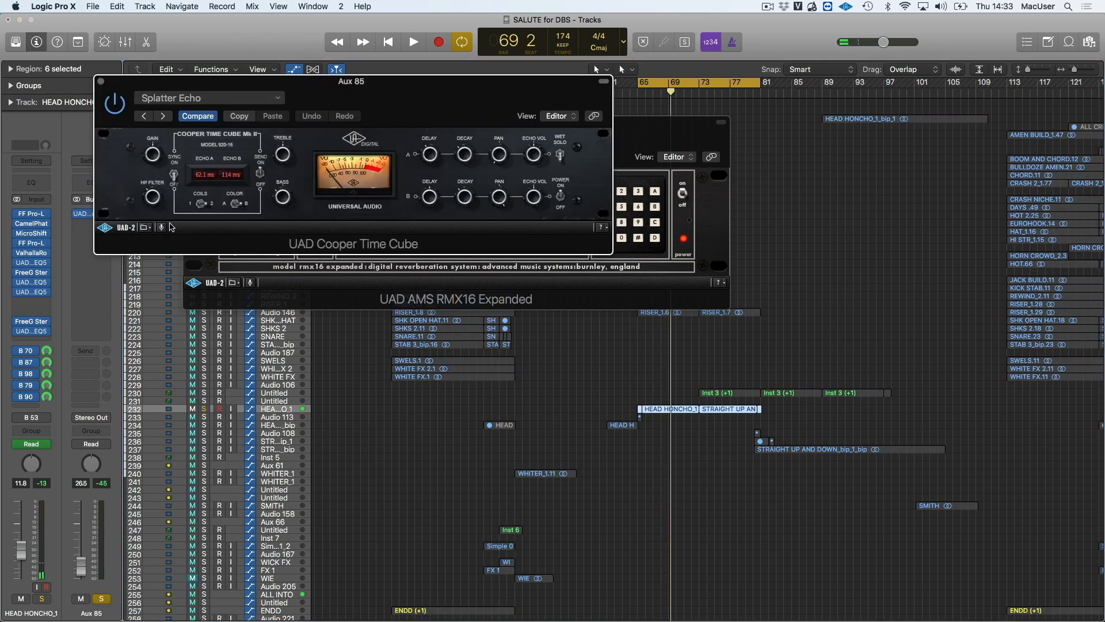
key(space)
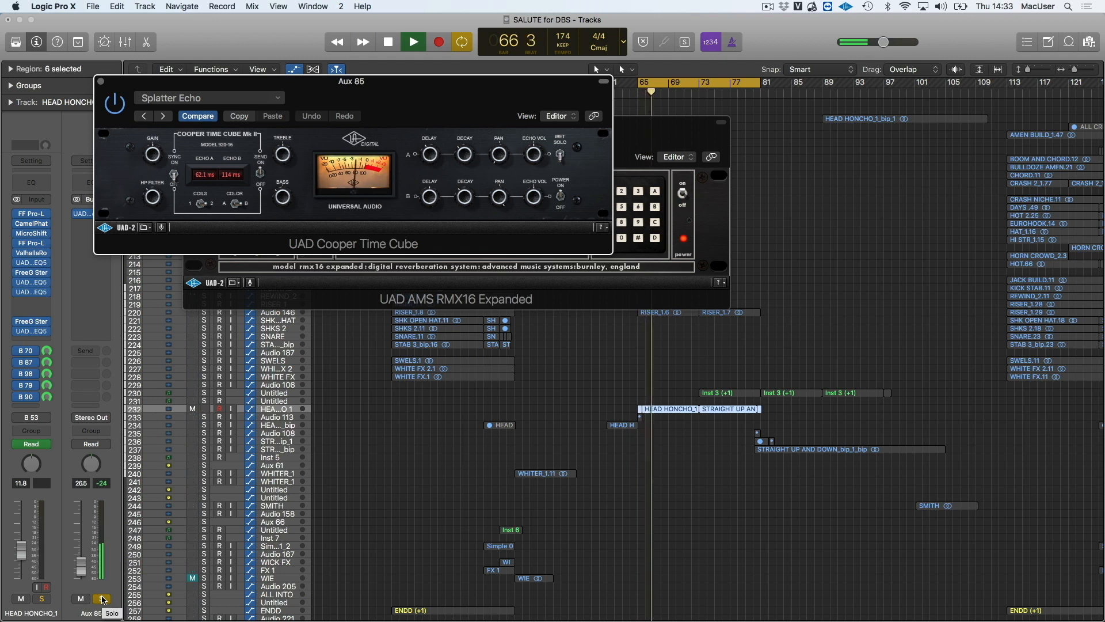
key(space)
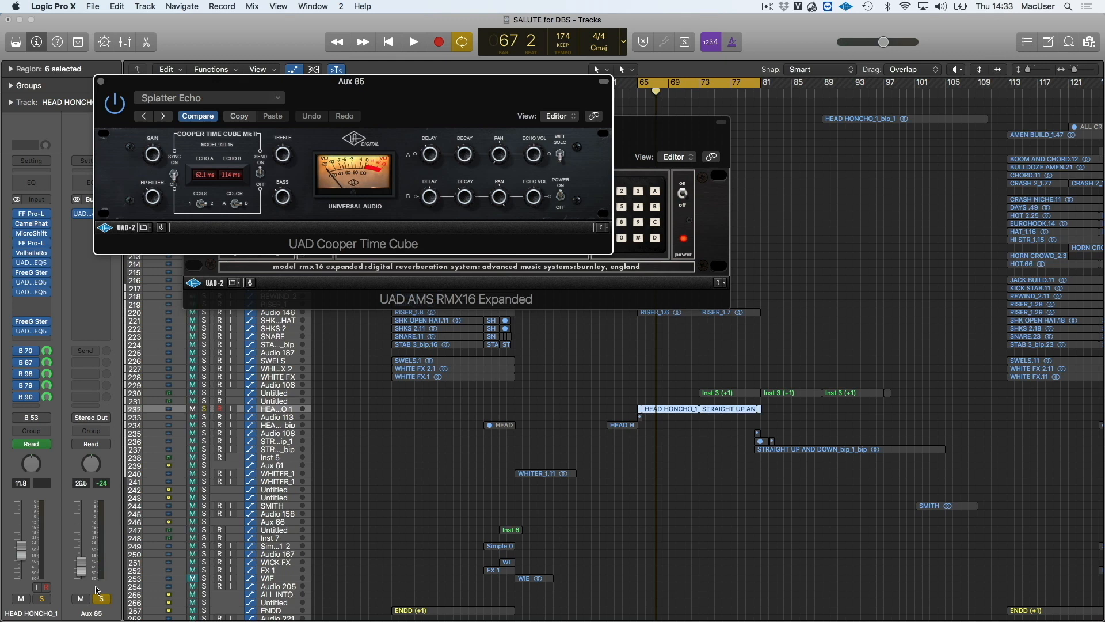
click(100, 81)
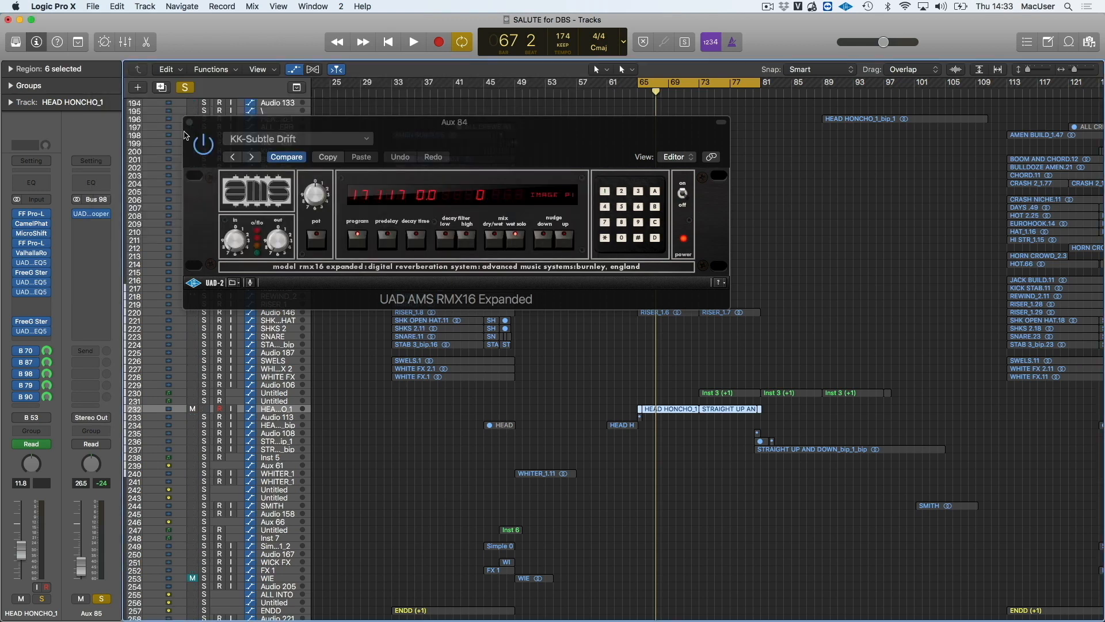
click(187, 119)
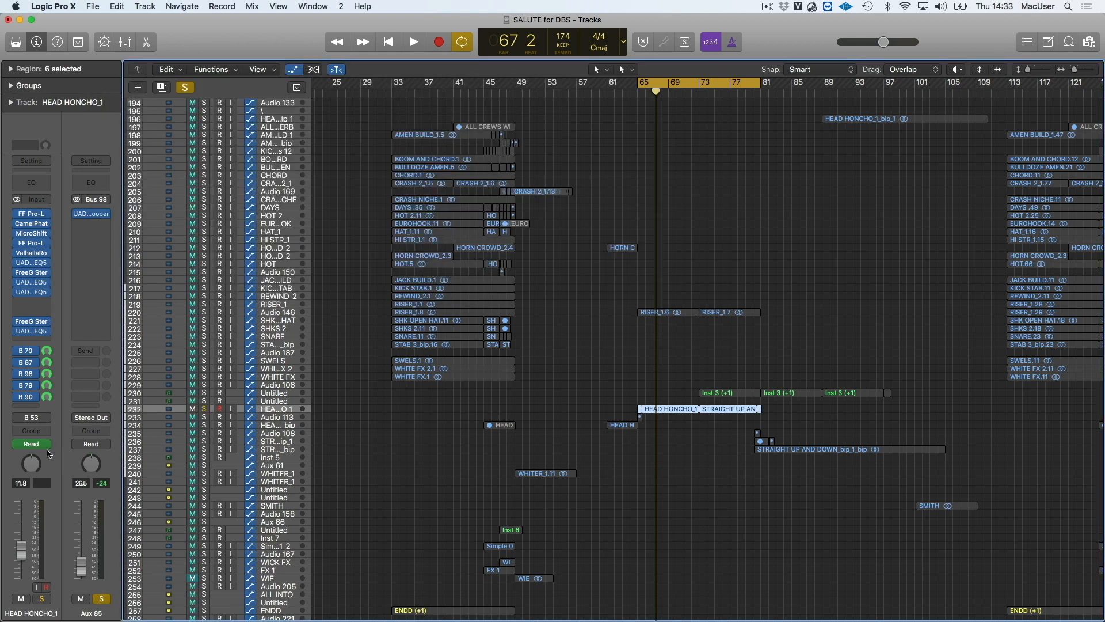
Bring up the aux channel fed by the bus 79 send of HEAD HONCHO_1
click(27, 390)
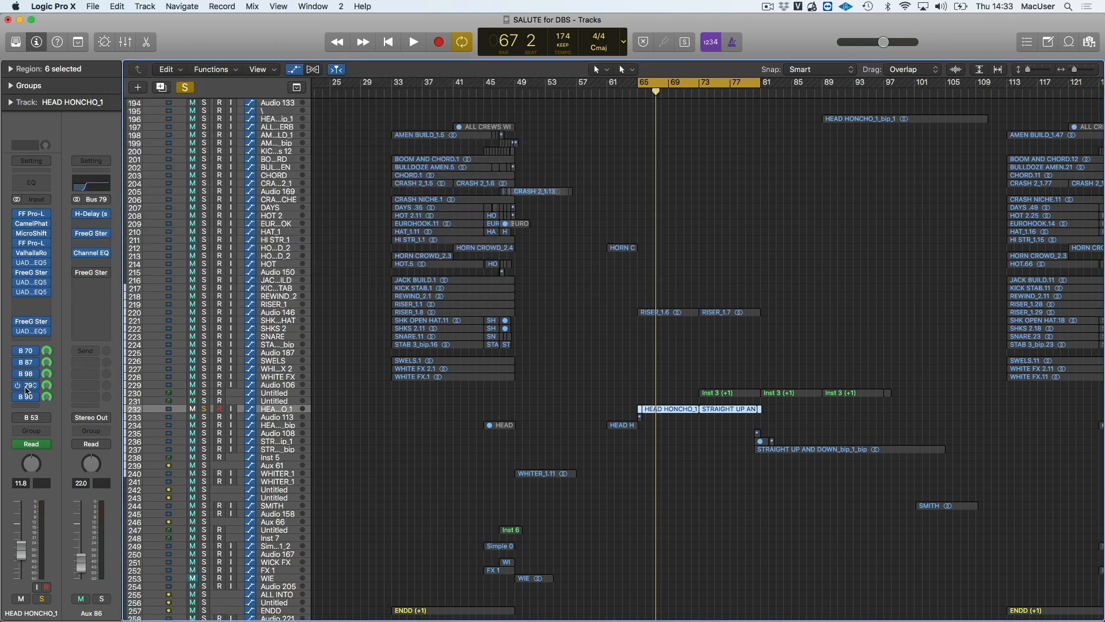